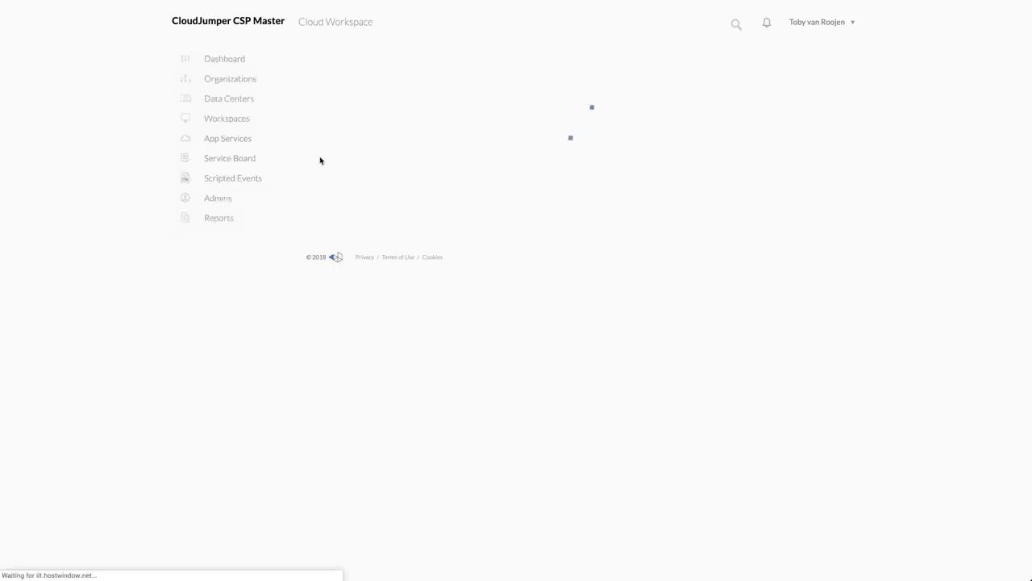
# Open the Teshub Associates workspace and look through its overview page
pyautogui.click(240, 121)
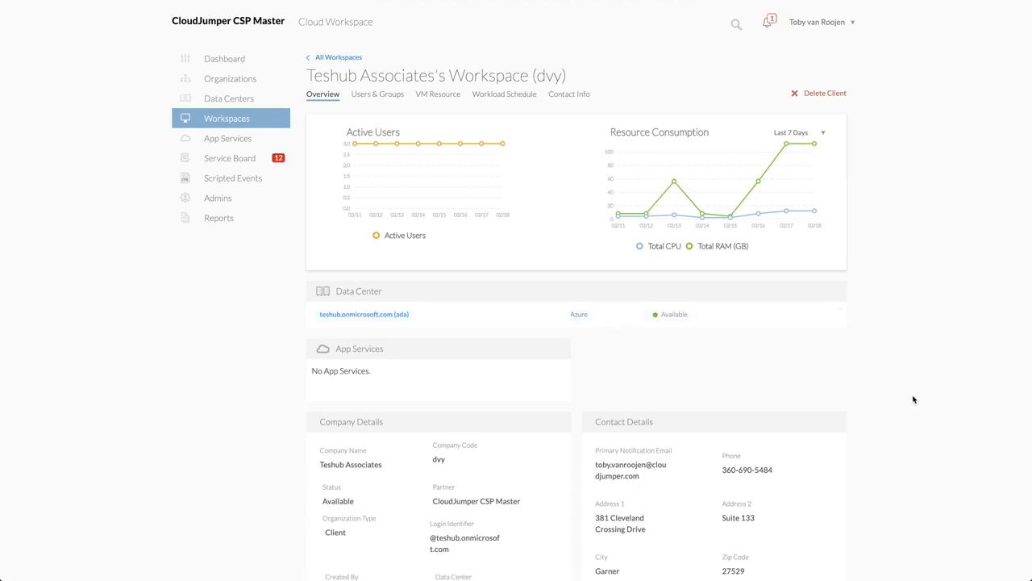
pyautogui.scroll(-5, 913, 400)
pyautogui.scroll(-7, 914, 399)
pyautogui.scroll(-5, 914, 399)
# Open an available user from the workspace's users list and review the user's security settings, password reset and application assignments
pyautogui.click(381, 97)
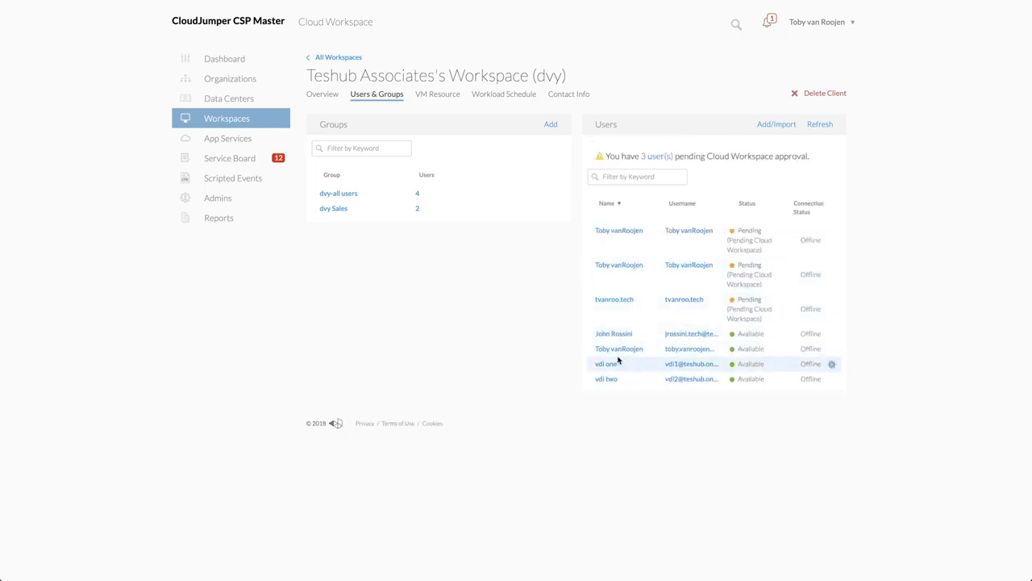
pyautogui.click(620, 353)
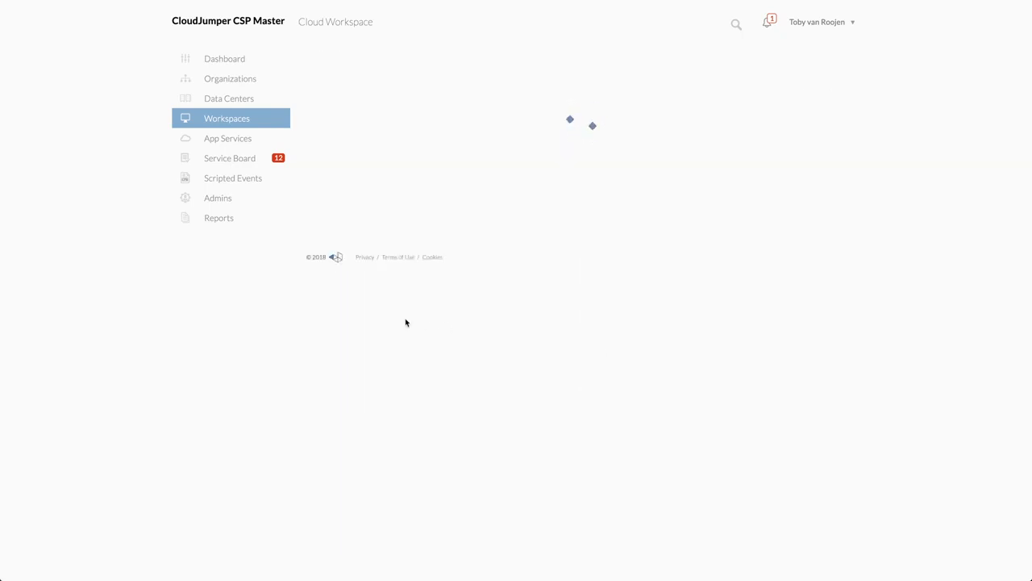
pyautogui.scroll(-5, 406, 321)
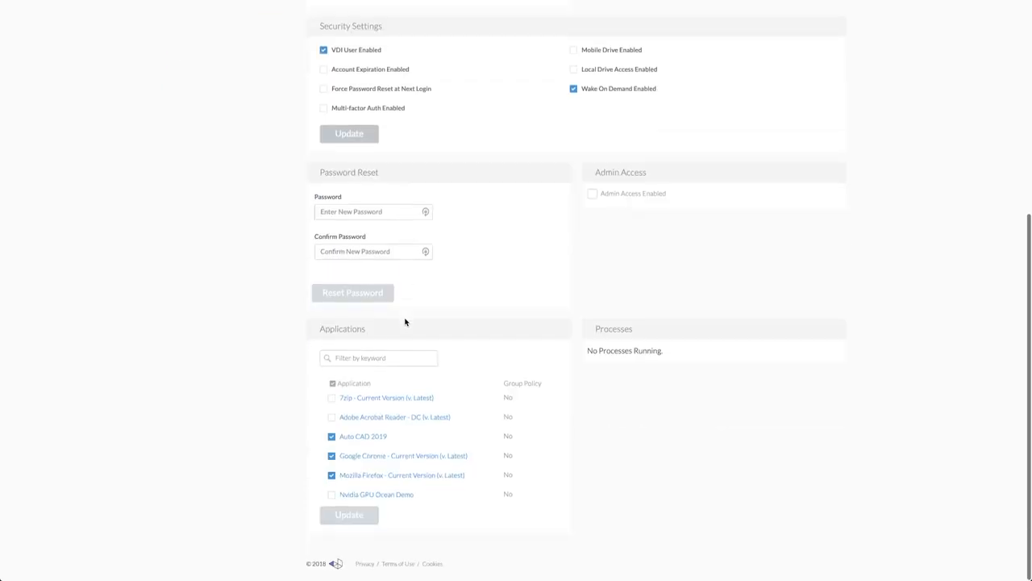
pyautogui.click(357, 224)
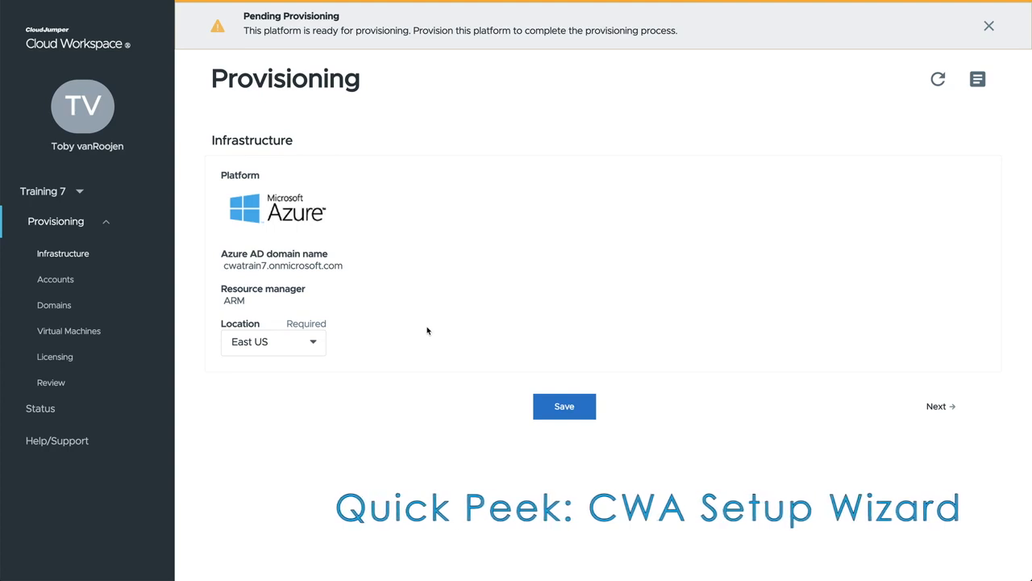
# Go through the Infrastructure and Accounts pages of the Training 7 provisioning setup and advance to the Domains page
pyautogui.click(935, 407)
pyautogui.scroll(-3, 938, 412)
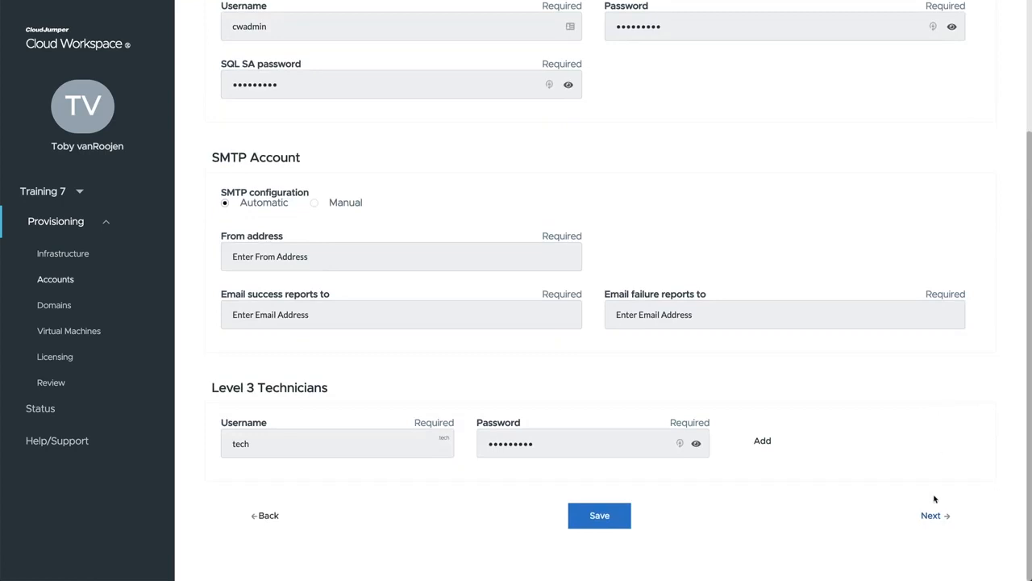
pyautogui.click(931, 514)
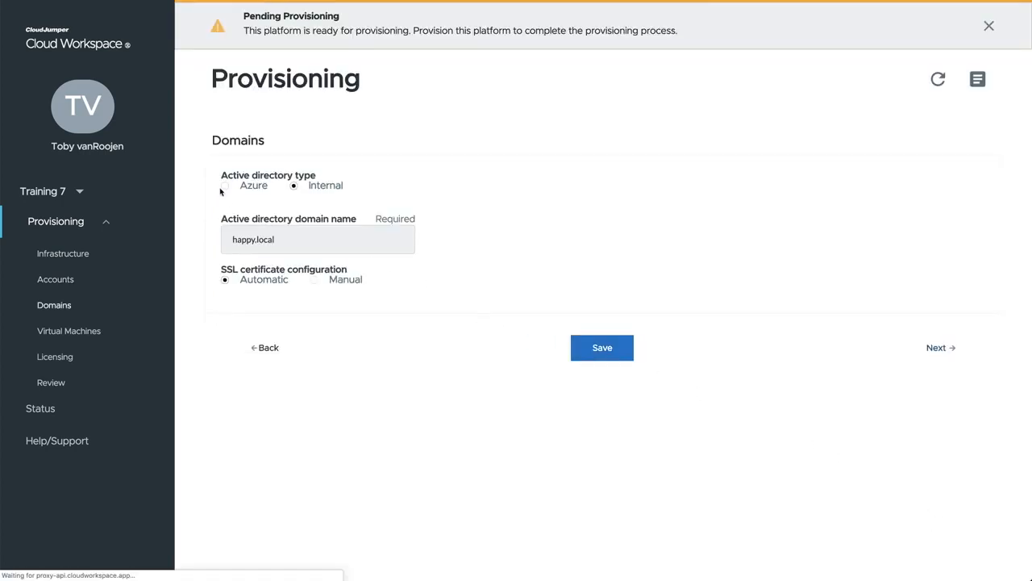
# Set the Active Directory type to Azure, decline saving the login to LastPass, and continue to the virtual machine settings
pyautogui.click(246, 186)
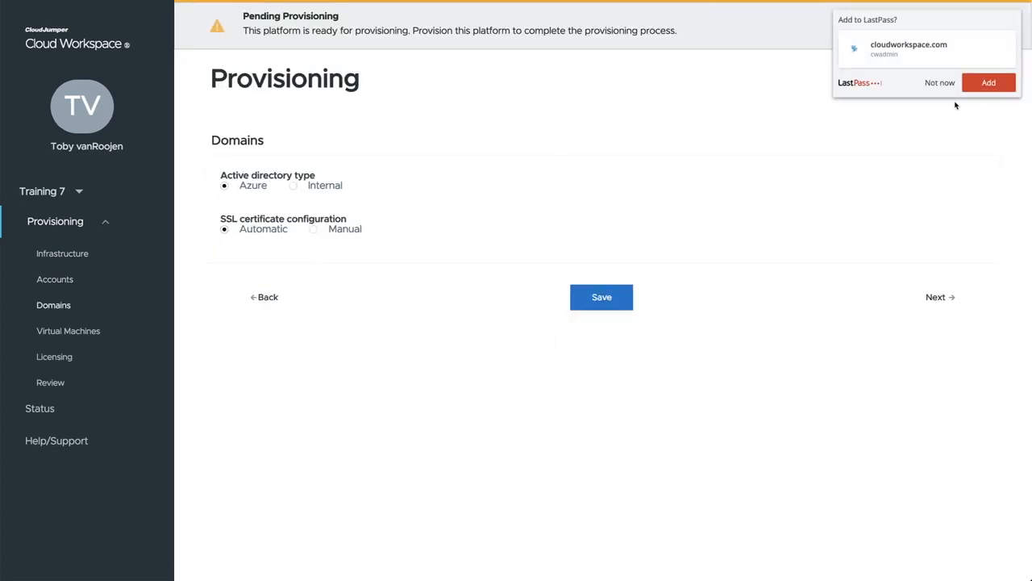
pyautogui.click(939, 83)
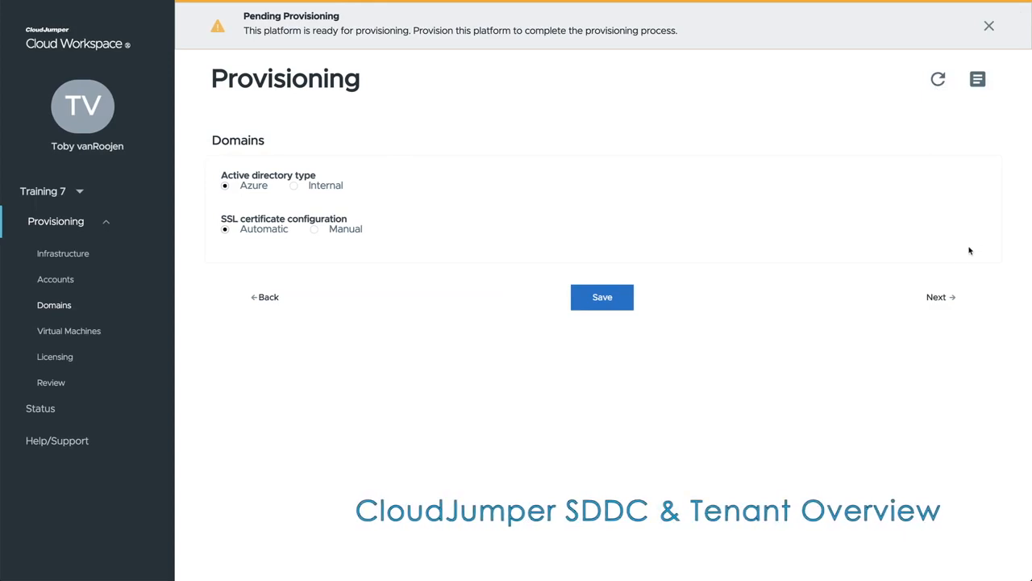
pyautogui.click(936, 297)
# Set the platform VM configuration to Single virtual machine and go to the provisioning review
pyautogui.scroll(-1, 774, 288)
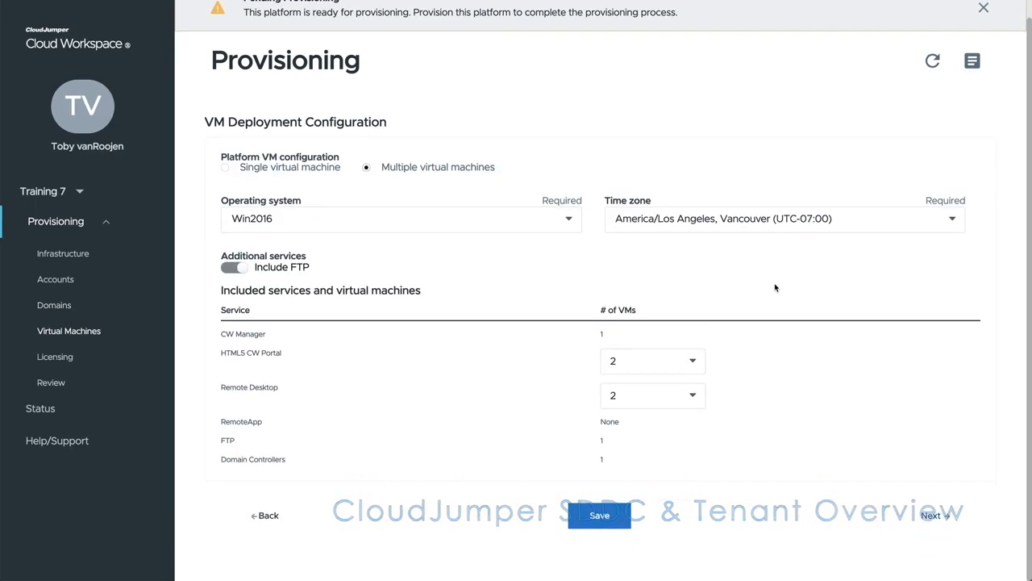
pyautogui.click(225, 167)
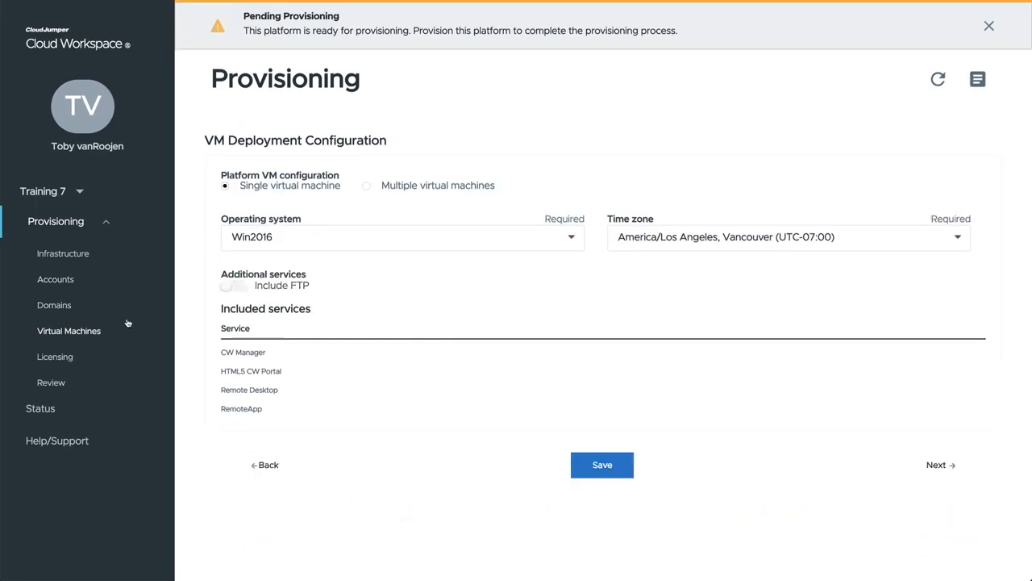
pyautogui.click(79, 384)
pyautogui.scroll(-10, 484, 371)
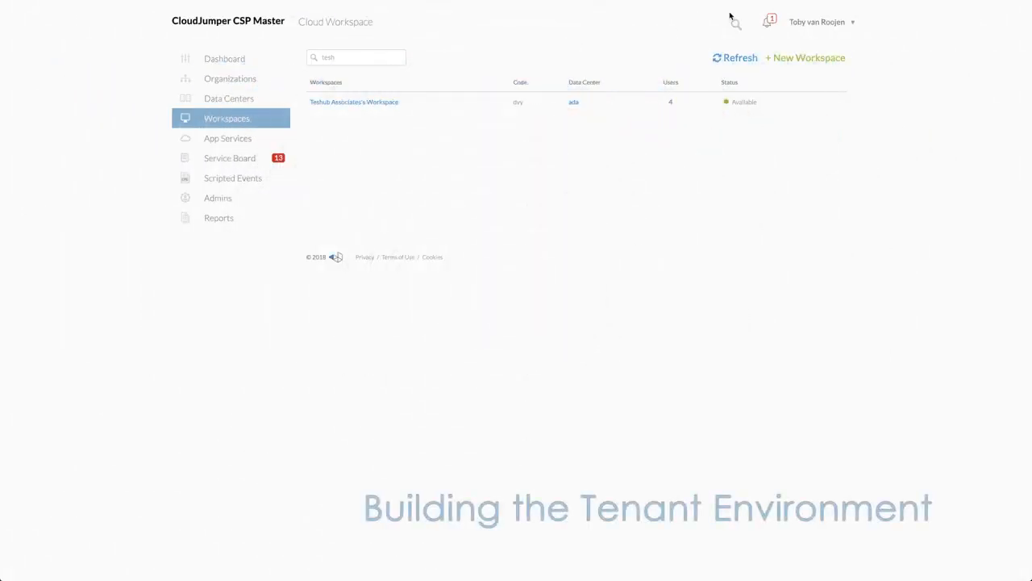
# Start a new workspace for the client CORELinQ with Remote App enabled and printing access disabled
pyautogui.click(800, 59)
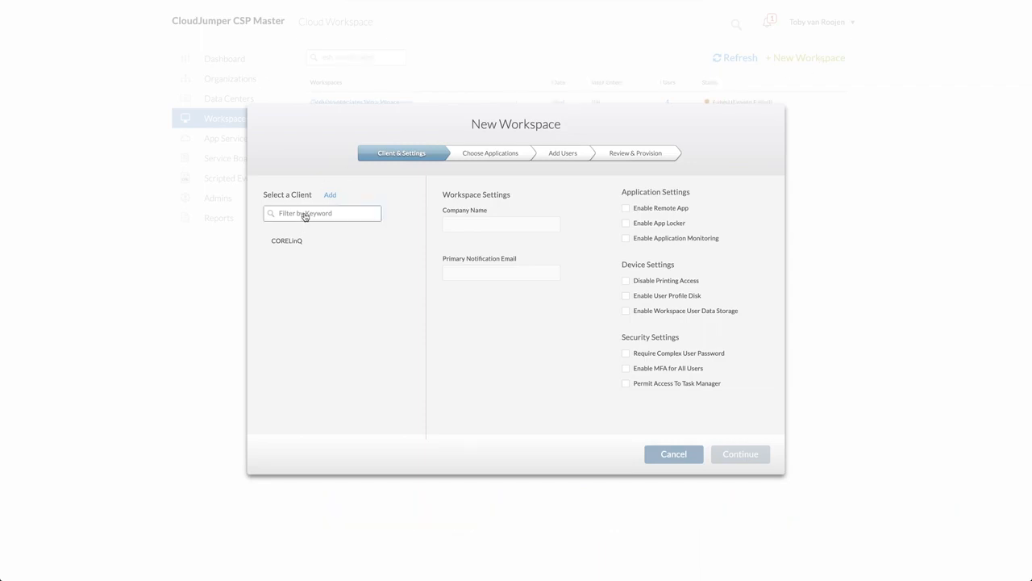
pyautogui.click(292, 240)
pyautogui.click(626, 208)
pyautogui.click(627, 281)
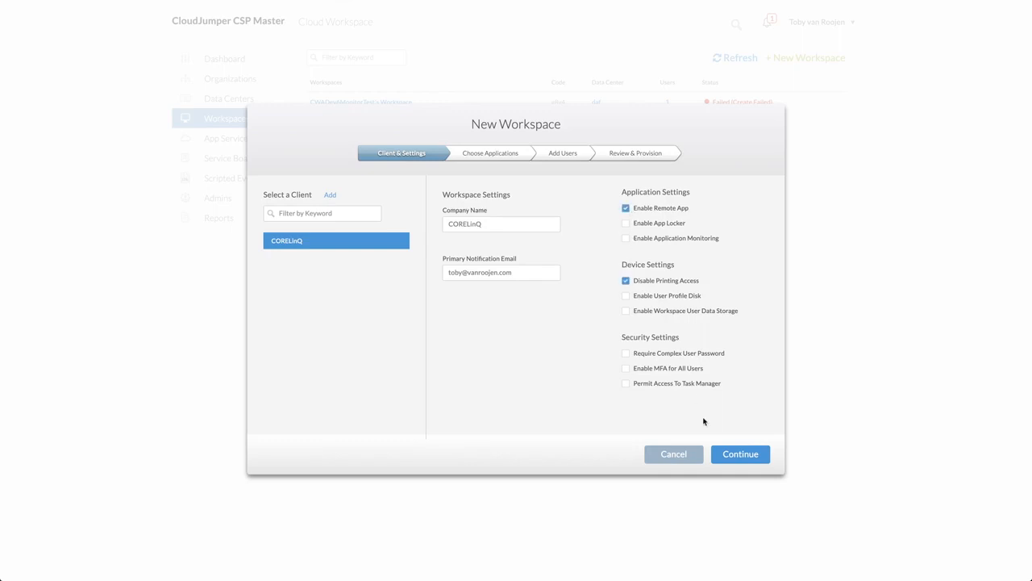
pyautogui.click(736, 454)
# Choose Windows Server 2016 and the Default PC provisioning collection for the new workspace
pyautogui.click(342, 249)
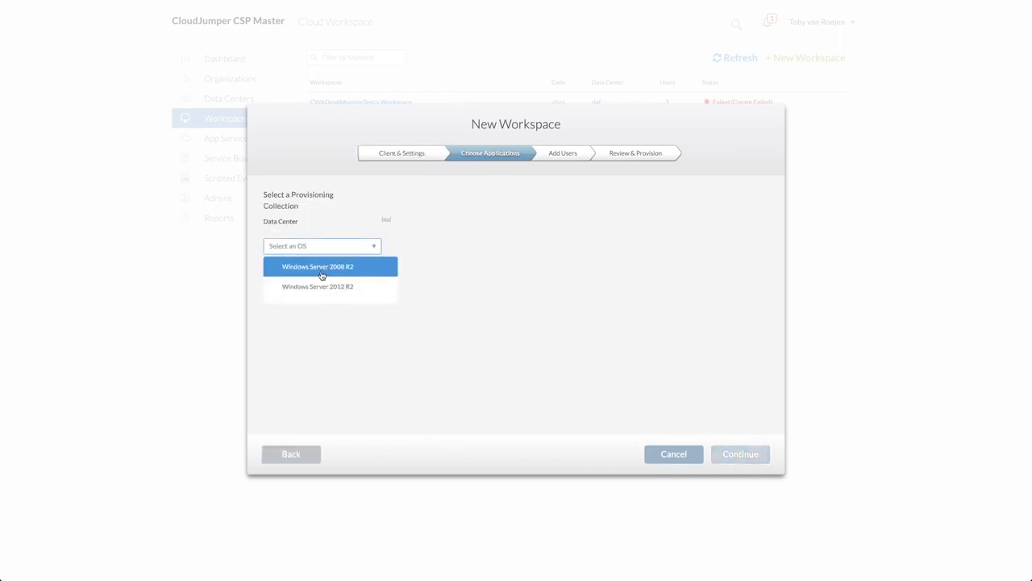
pyautogui.click(320, 306)
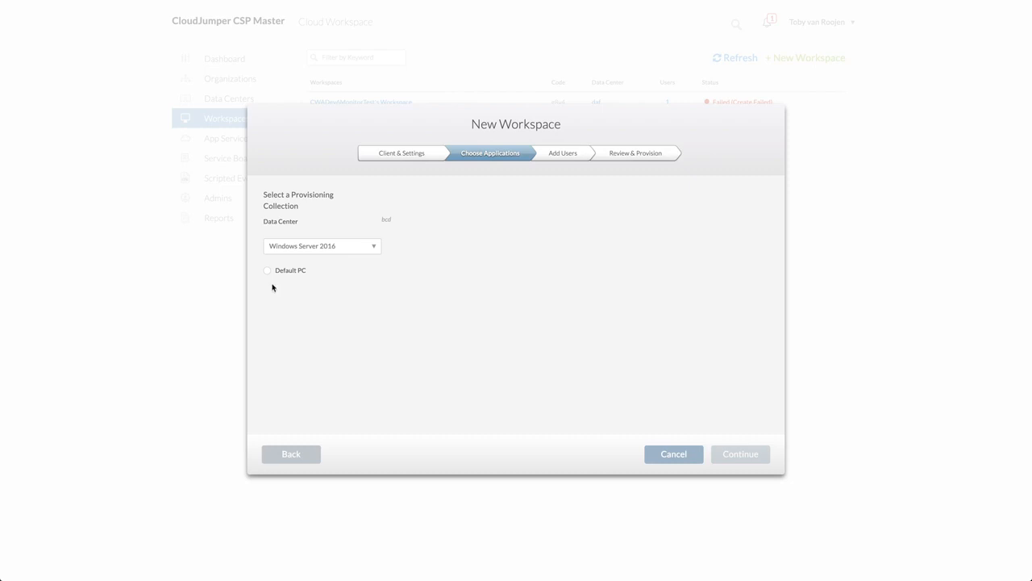
pyautogui.click(267, 271)
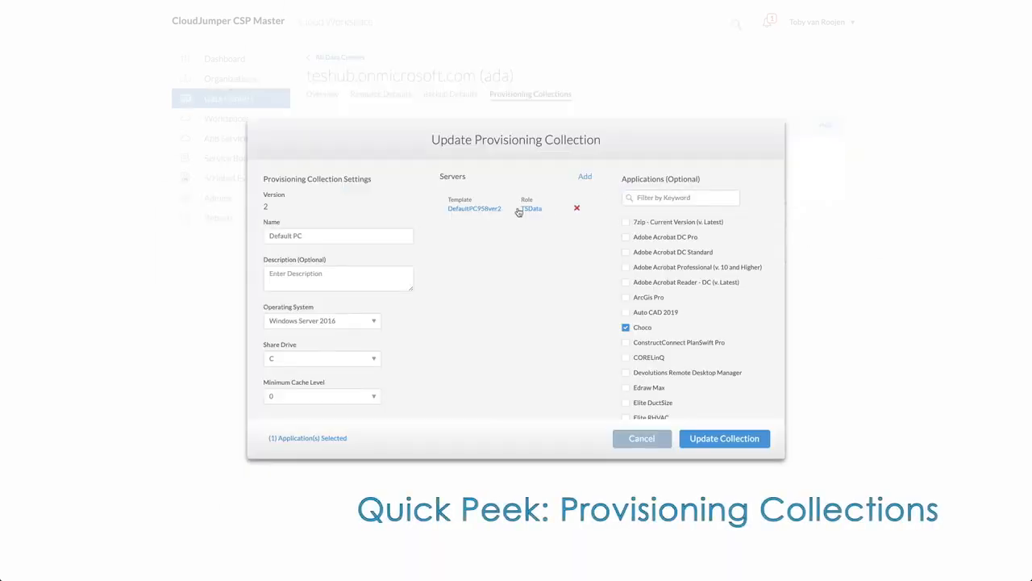
# Begin adding a server with the TSData role to the Default PC provisioning collection and show its VM template choices
pyautogui.click(585, 176)
pyautogui.click(467, 261)
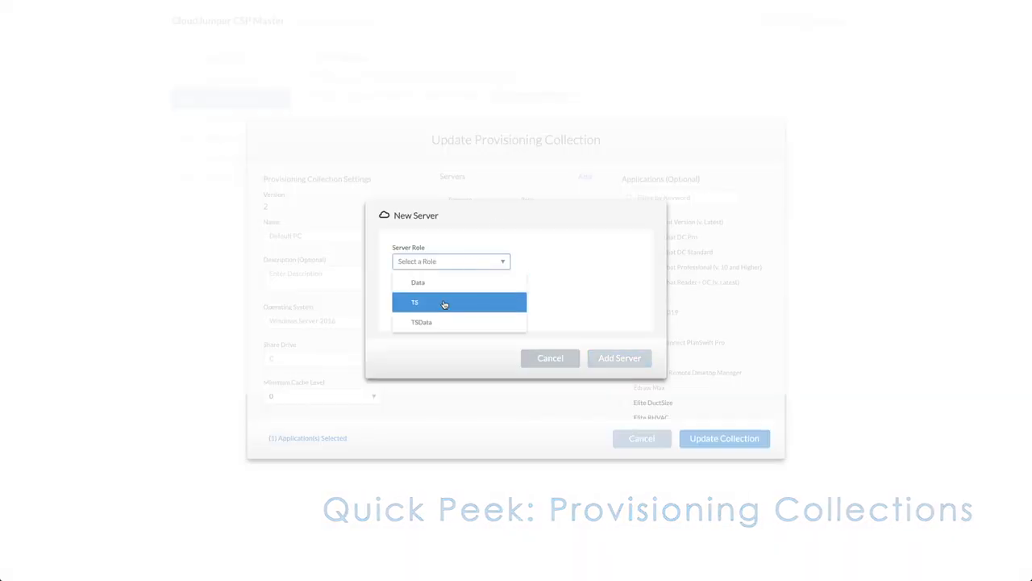
pyautogui.click(433, 323)
pyautogui.click(448, 300)
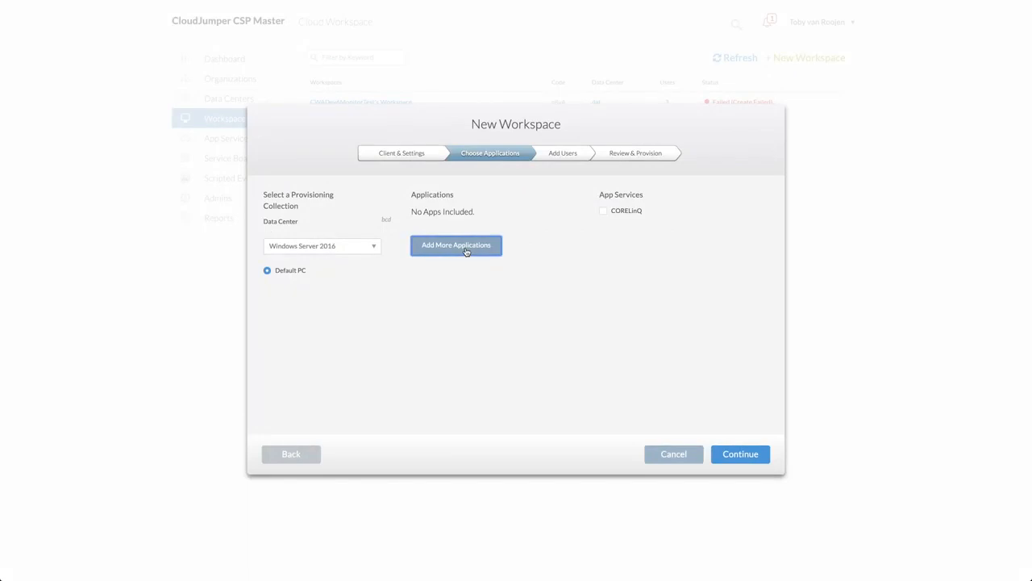
# Add Adobe Acrobat DC Pro with version 2019 and the CORELinQ app service to the new workspace
pyautogui.click(465, 251)
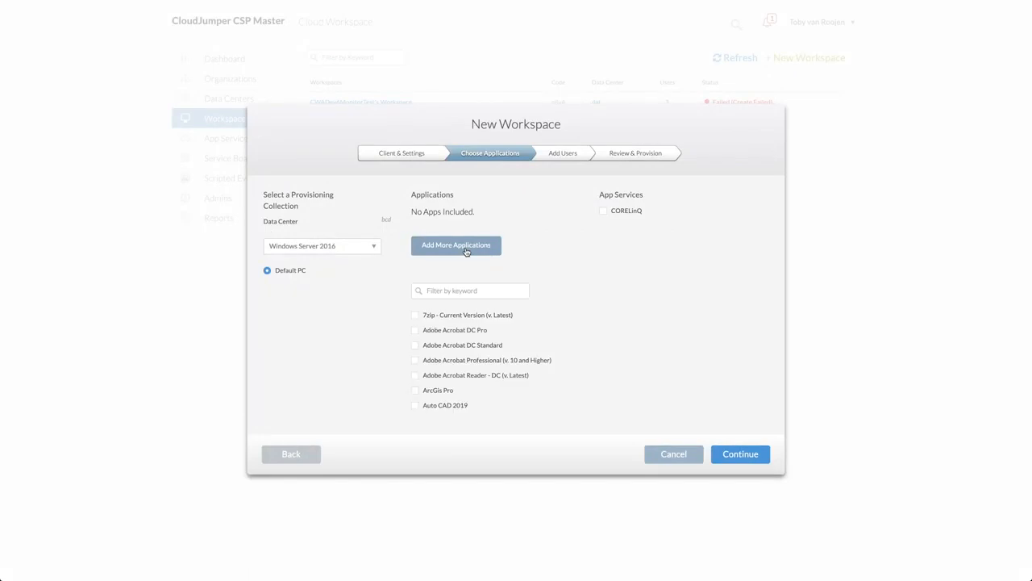
pyautogui.click(415, 330)
pyautogui.click(459, 294)
pyautogui.write('2019')
pyautogui.click(588, 349)
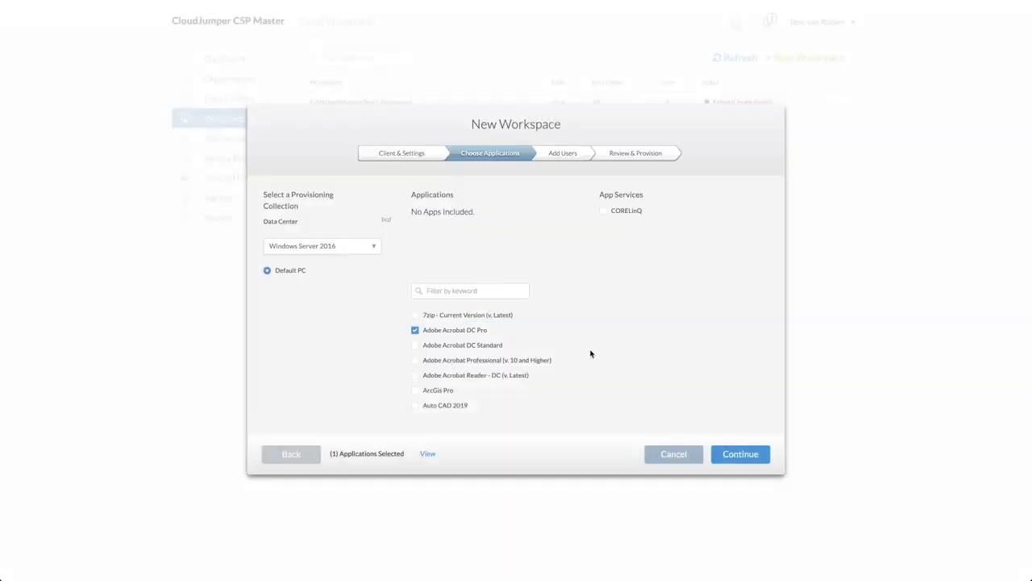
pyautogui.click(602, 211)
pyautogui.click(734, 453)
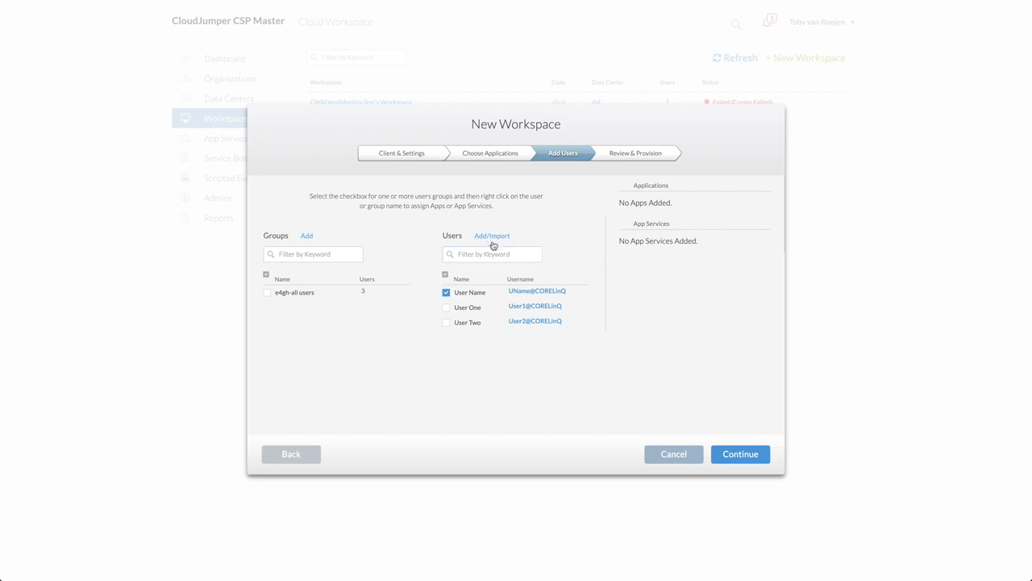
# Examine the Add User and Import Users forms, close both without adding anyone, and proceed to the workspace's provisioning review
pyautogui.click(490, 237)
pyautogui.click(469, 264)
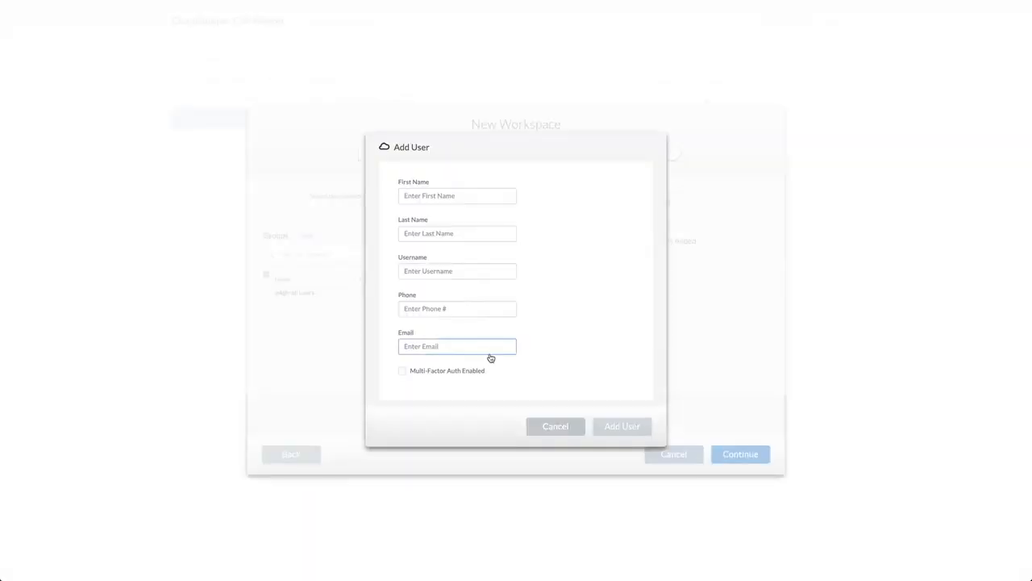
pyautogui.click(550, 429)
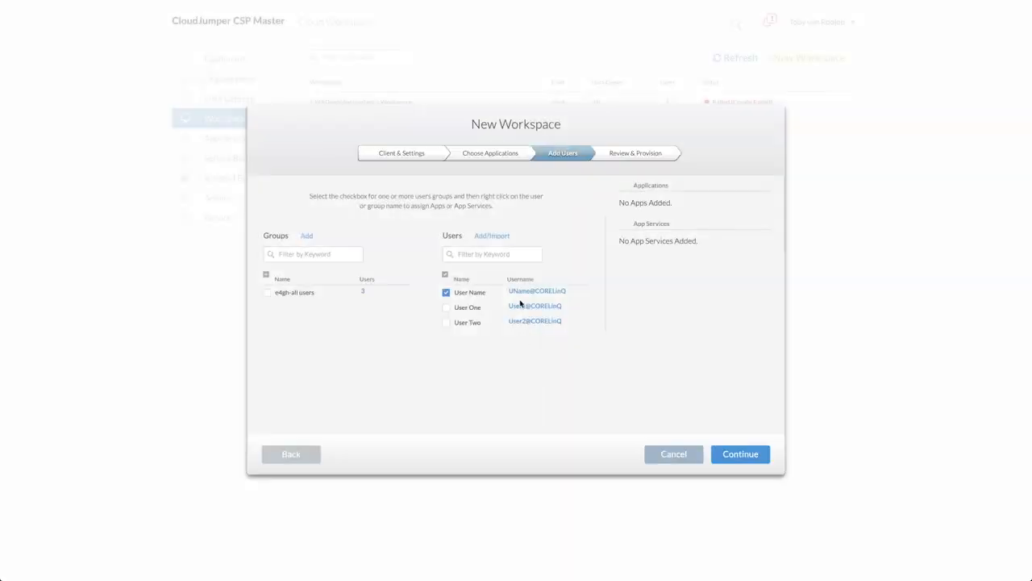
pyautogui.click(494, 236)
pyautogui.click(570, 284)
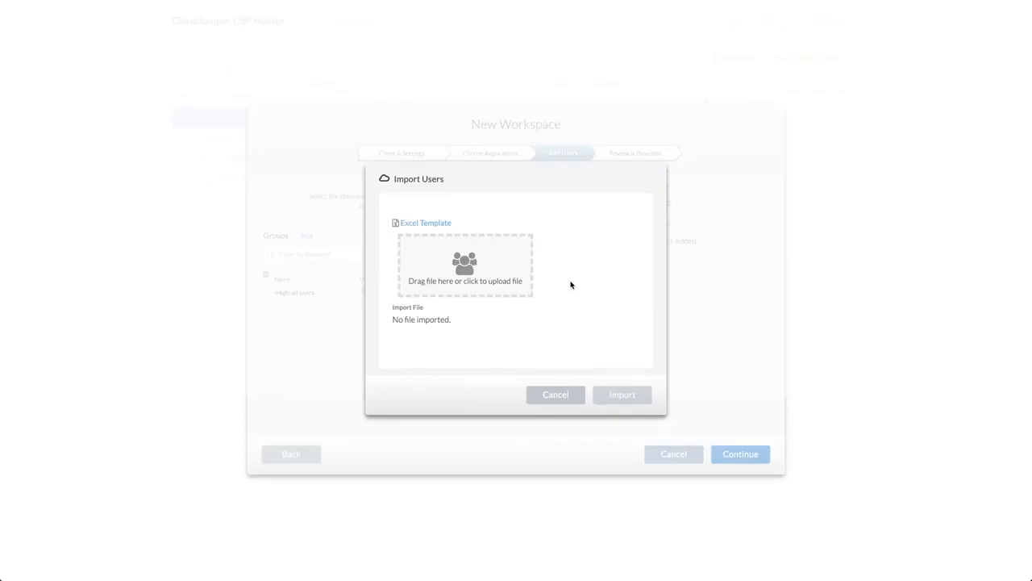
pyautogui.click(546, 394)
pyautogui.click(731, 458)
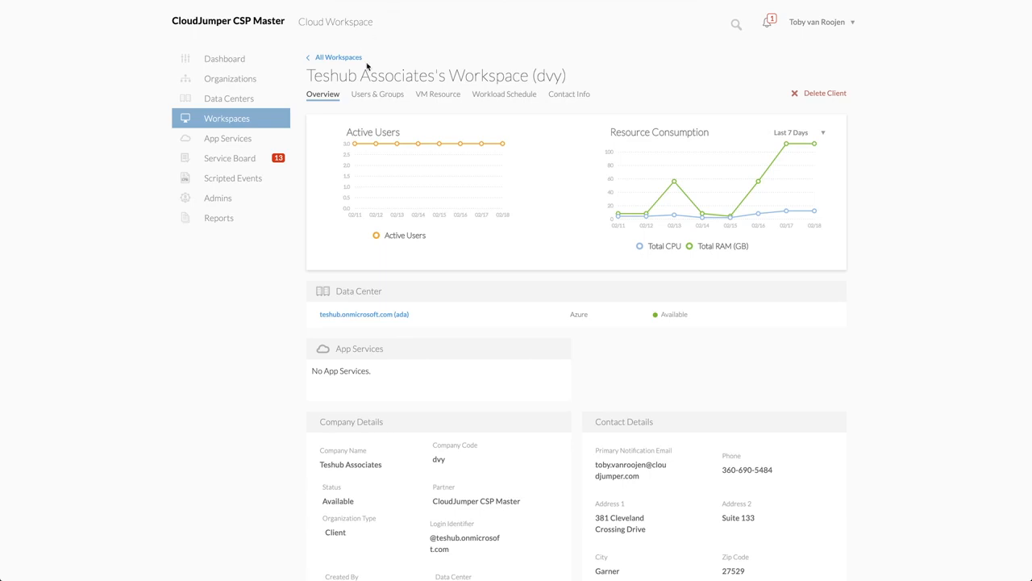
# Review the Teshub Associates workspace overview, including its workspace settings, apps, folders and servers
pyautogui.scroll(-10, 367, 66)
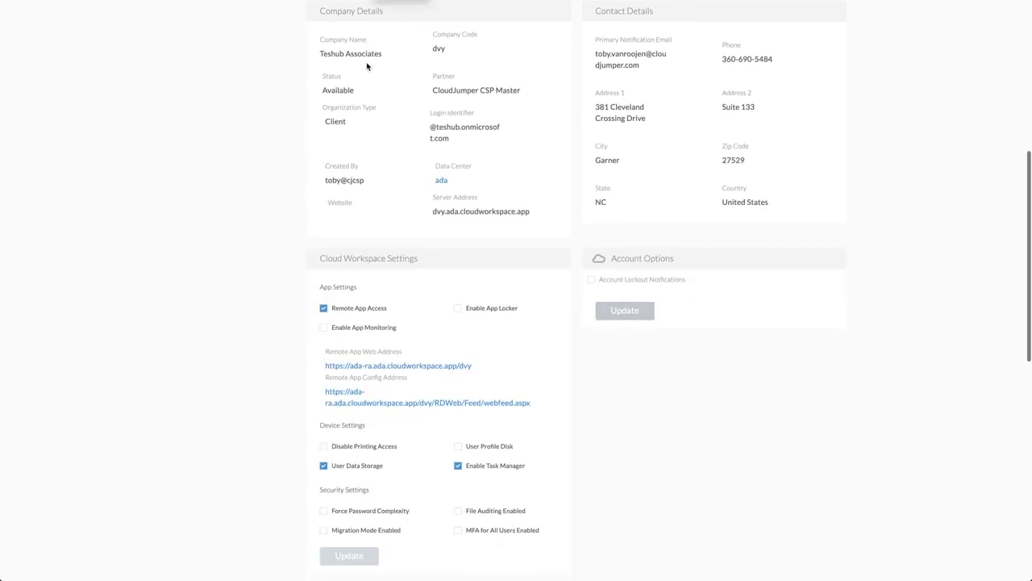
pyautogui.scroll(-1, 359, 139)
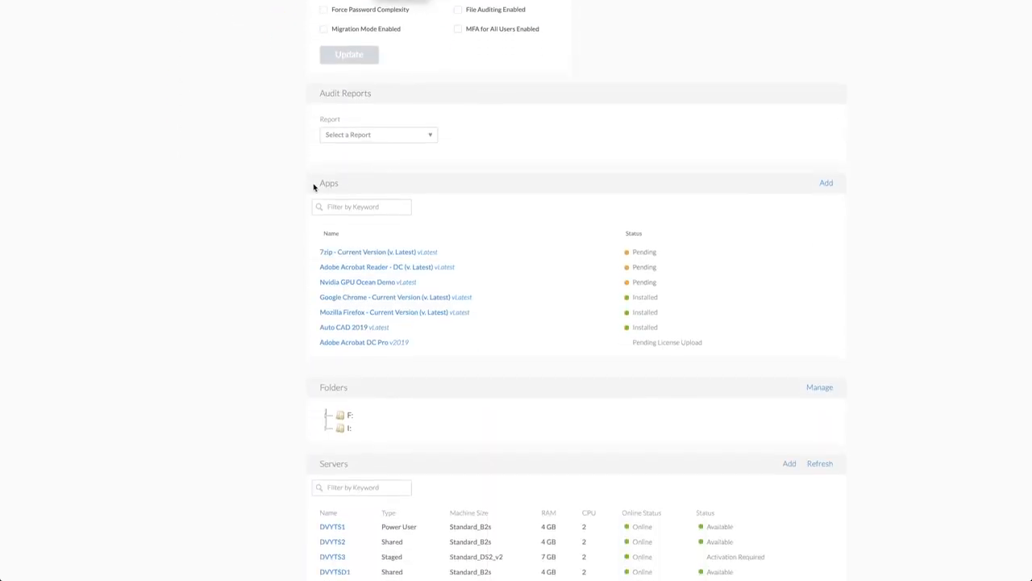
pyautogui.moveTo(316, 187); pyautogui.dragTo(346, 189)
pyautogui.moveTo(320, 387); pyautogui.dragTo(352, 393)
pyautogui.scroll(15, 379, 406)
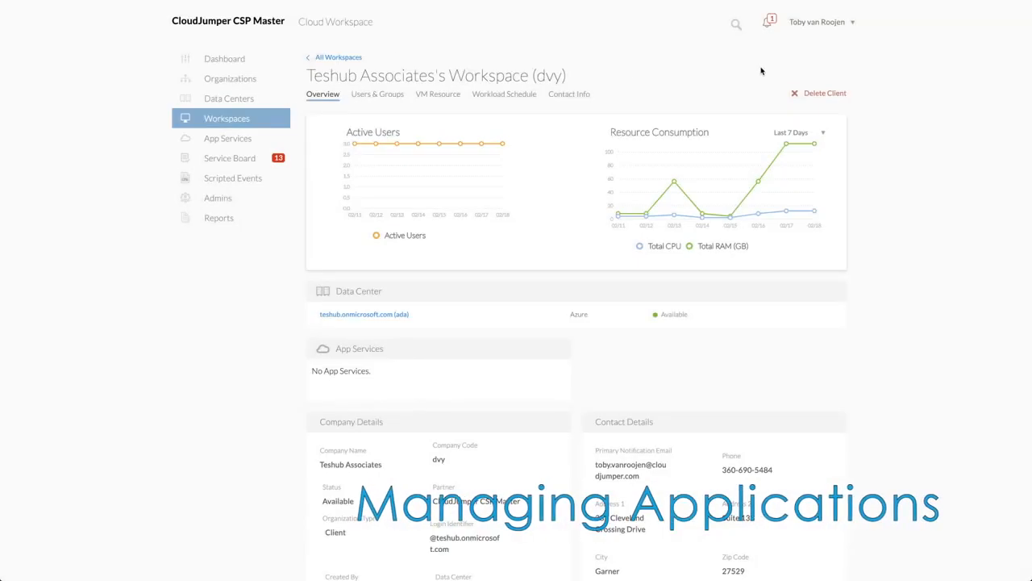
# Open the CloudJumper CSP Master app catalog, examine the form for adding a single app, and close it without saving
pyautogui.click(842, 24)
pyautogui.click(817, 65)
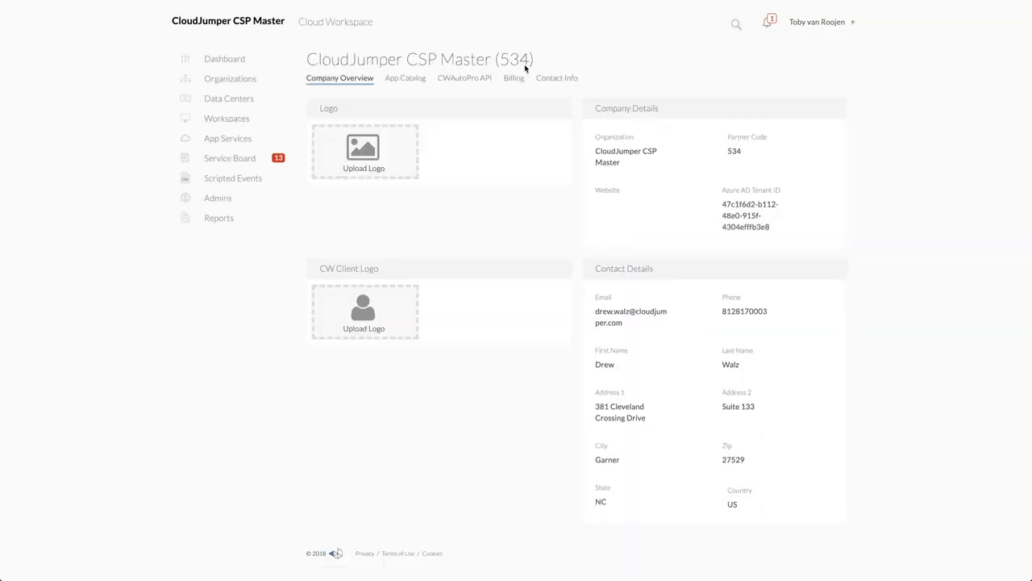
pyautogui.click(411, 81)
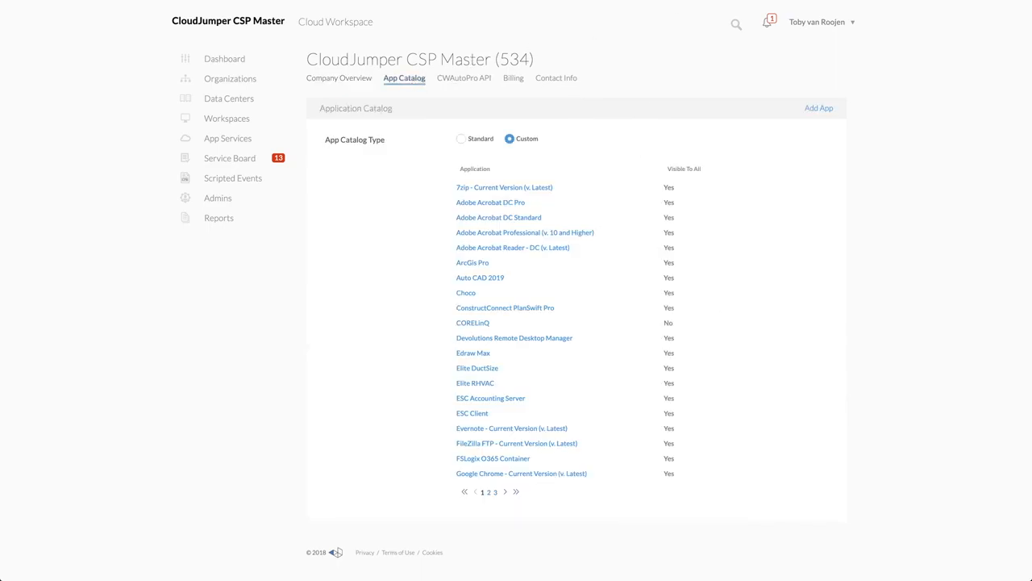
pyautogui.click(816, 111)
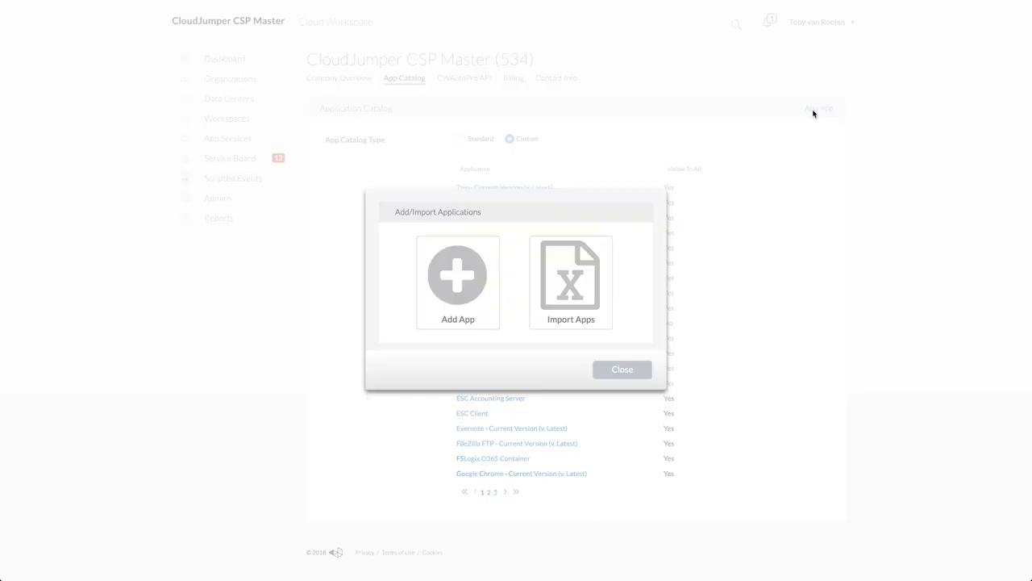
pyautogui.click(472, 265)
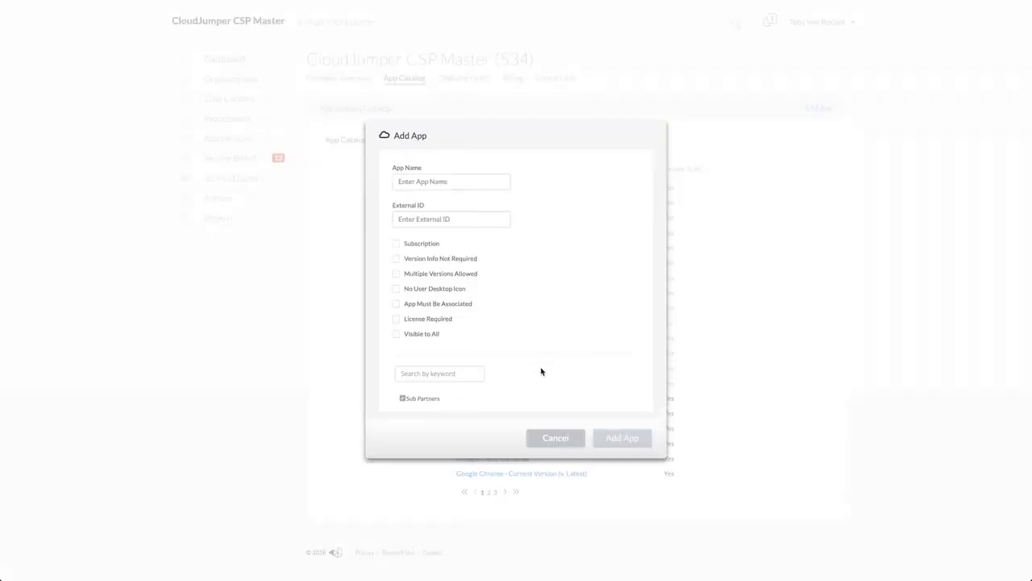
pyautogui.click(554, 437)
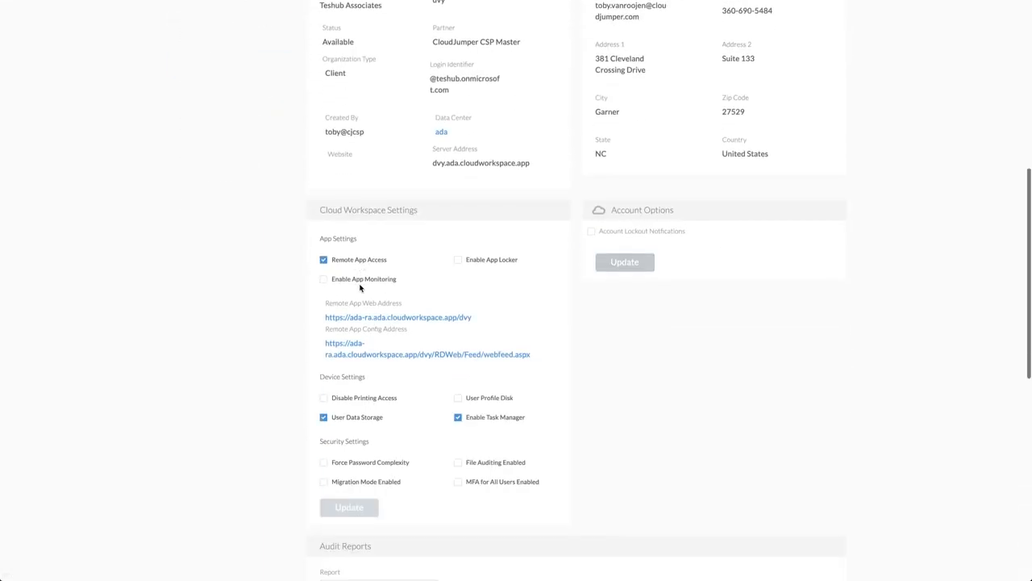
# Examine adding Choco through Teshub Associates' Add Applications form, close the form without adding apps, and review the workspace's lists
pyautogui.scroll(-5, 360, 287)
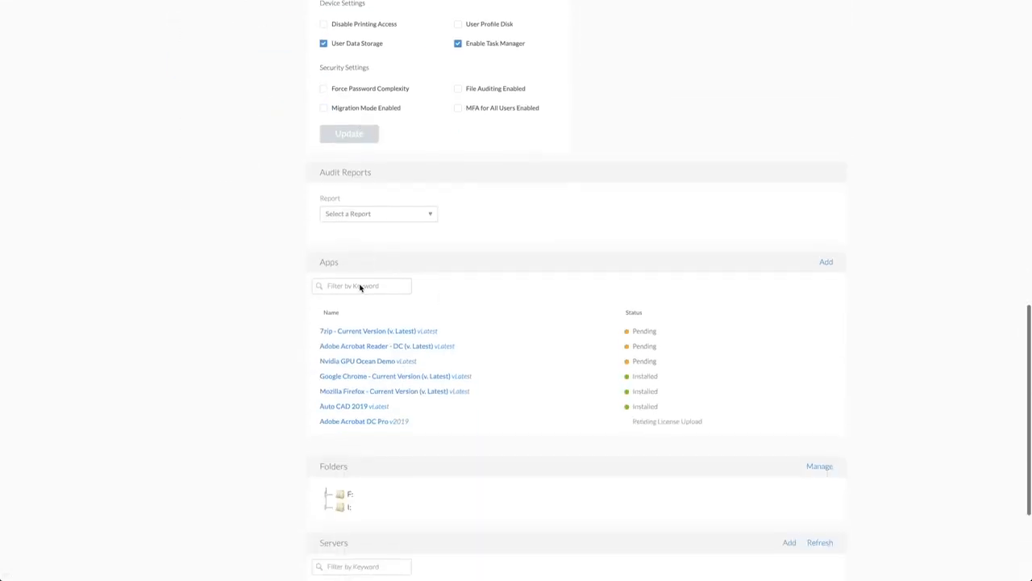
pyautogui.click(825, 246)
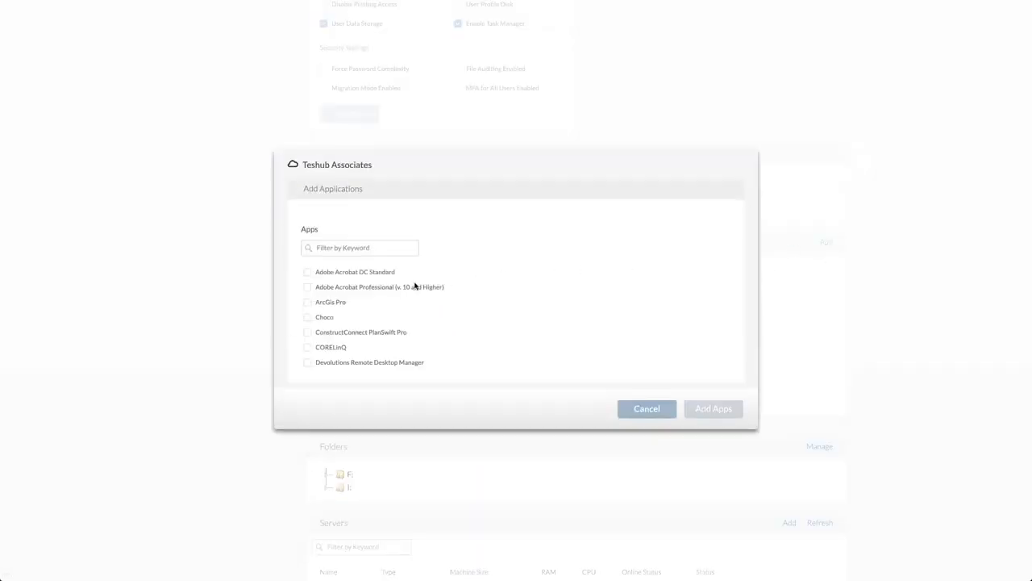
pyautogui.click(308, 317)
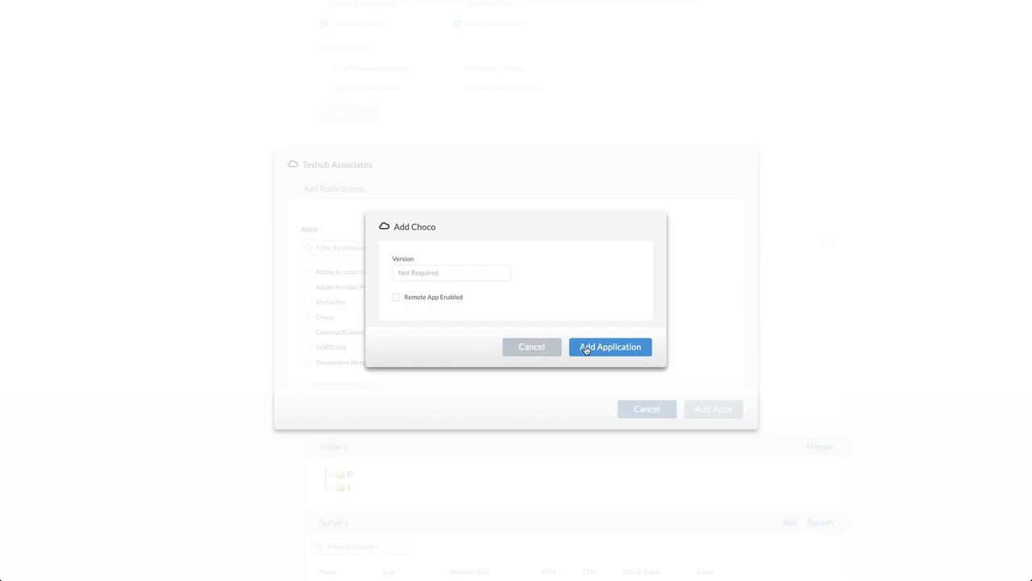
pyautogui.click(585, 348)
pyautogui.click(643, 411)
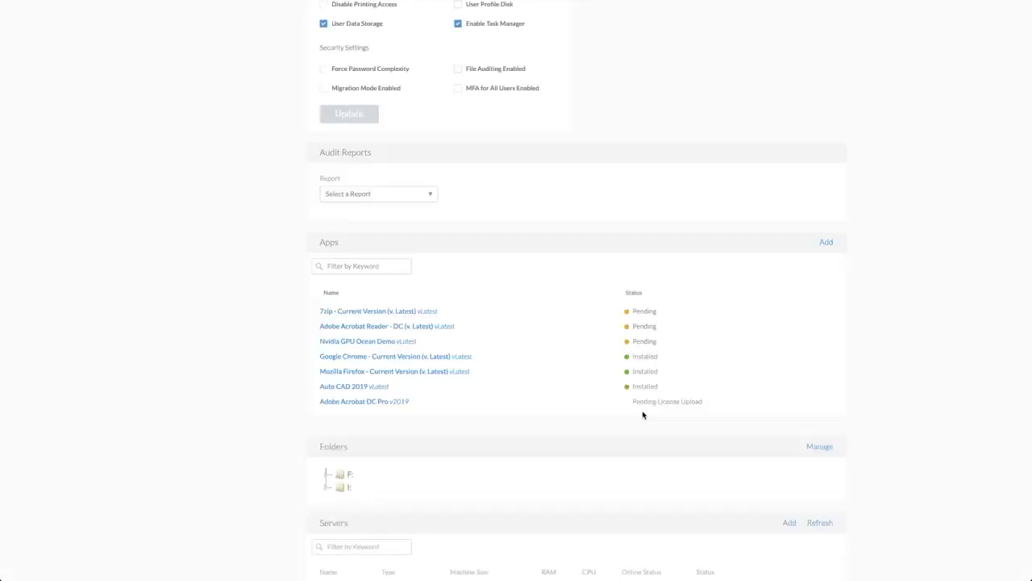
pyautogui.scroll(-3, 643, 415)
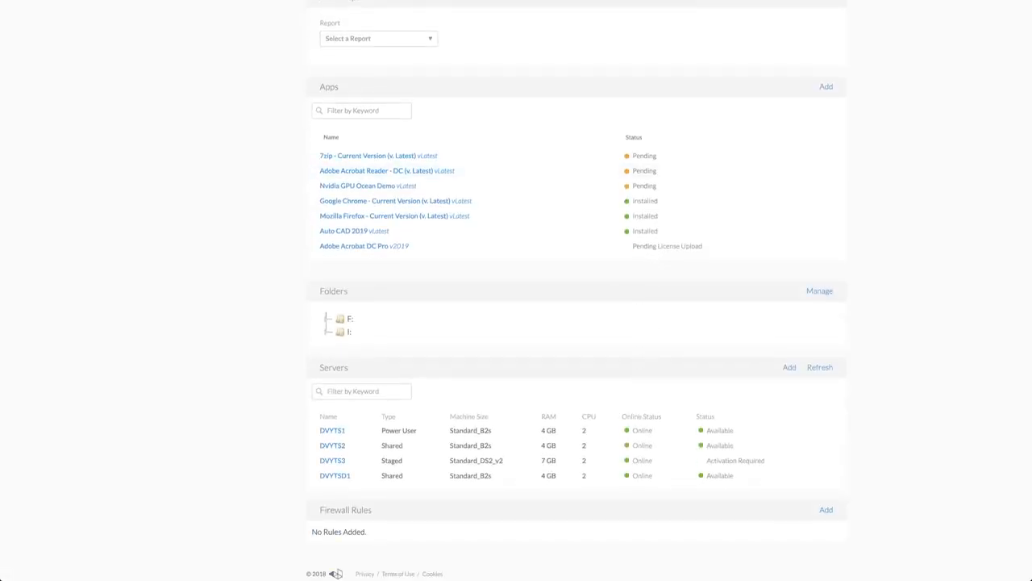
pyautogui.scroll(12, 871, 204)
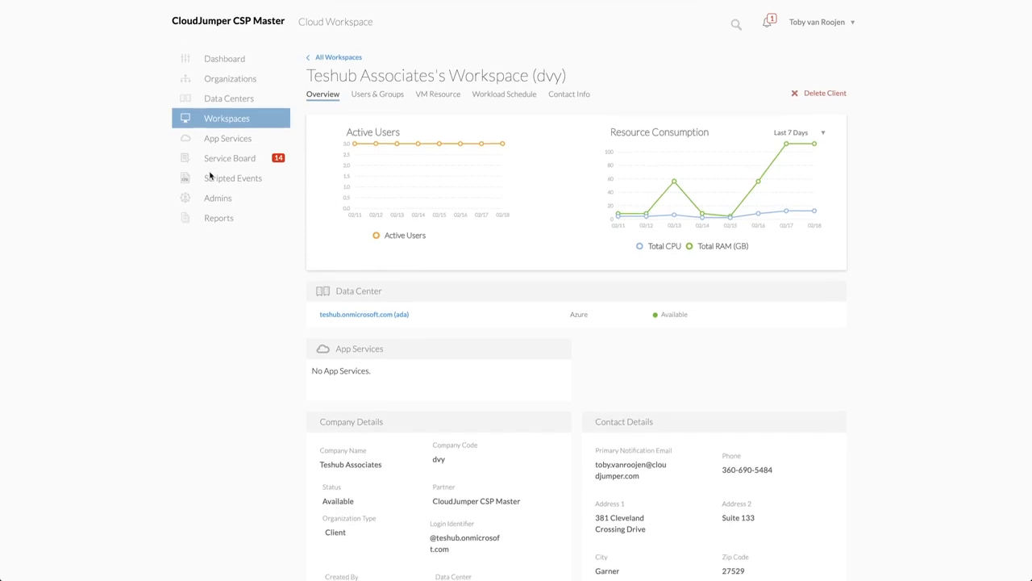
# Open the Choco:7-Zip:Install script from the scripted events repository for editing and save it
pyautogui.click(232, 178)
pyautogui.click(831, 125)
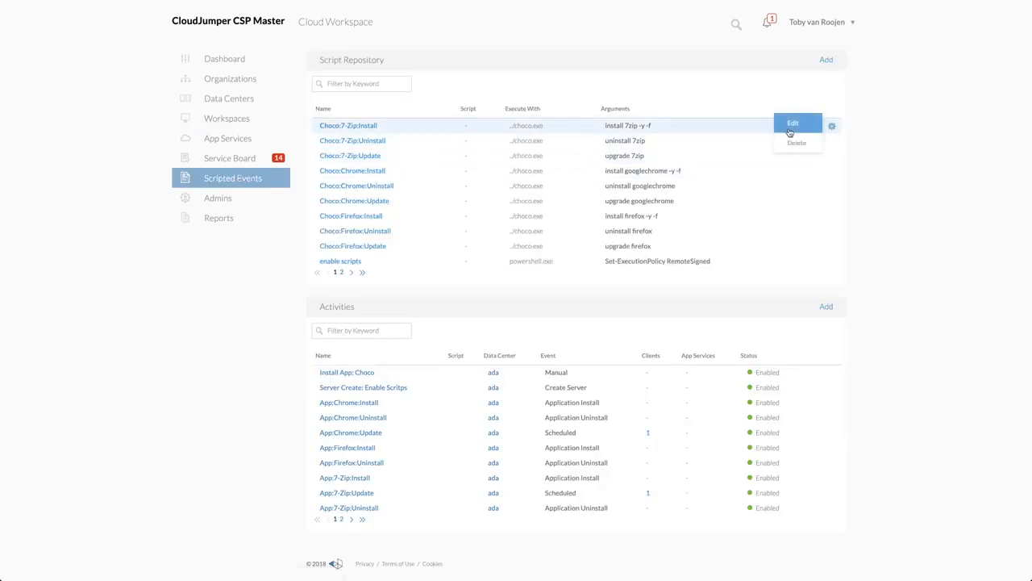
pyautogui.click(791, 125)
pyautogui.click(613, 399)
# Examine the App:Chrome:Install activity's settings and trigger options, and close the activity without updating it
pyautogui.click(831, 403)
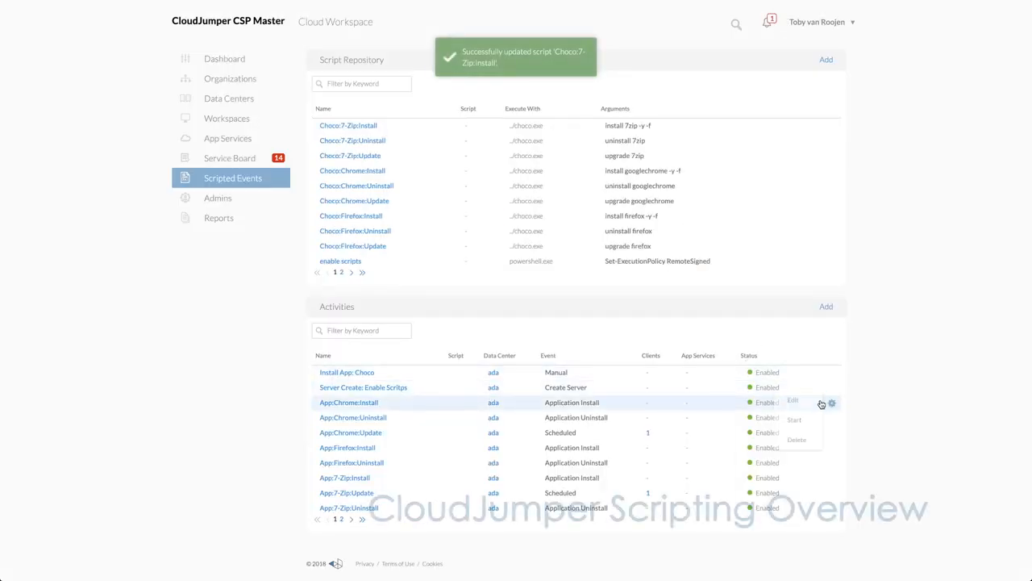
pyautogui.click(787, 401)
pyautogui.click(489, 212)
pyautogui.click(598, 389)
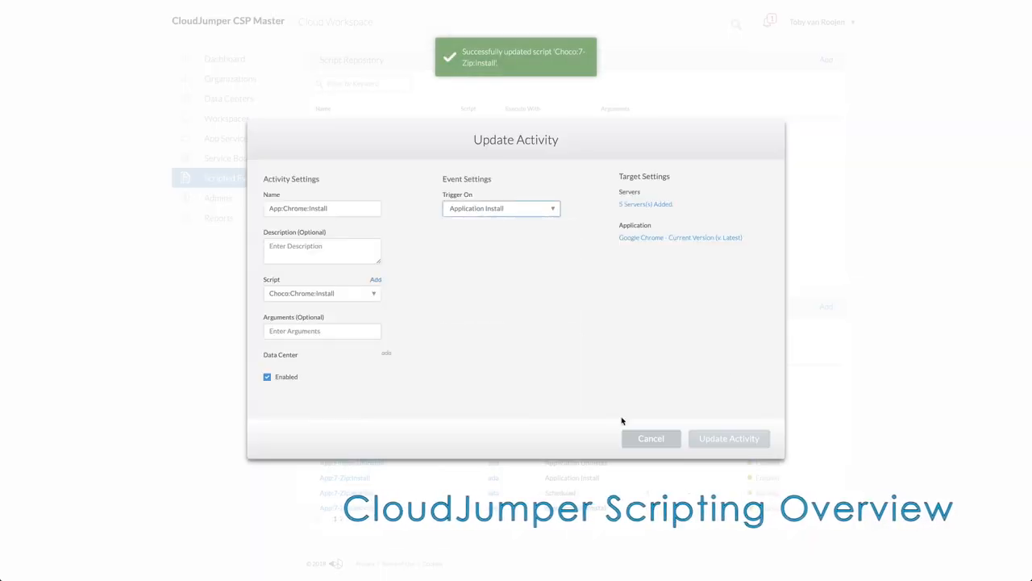
pyautogui.click(650, 437)
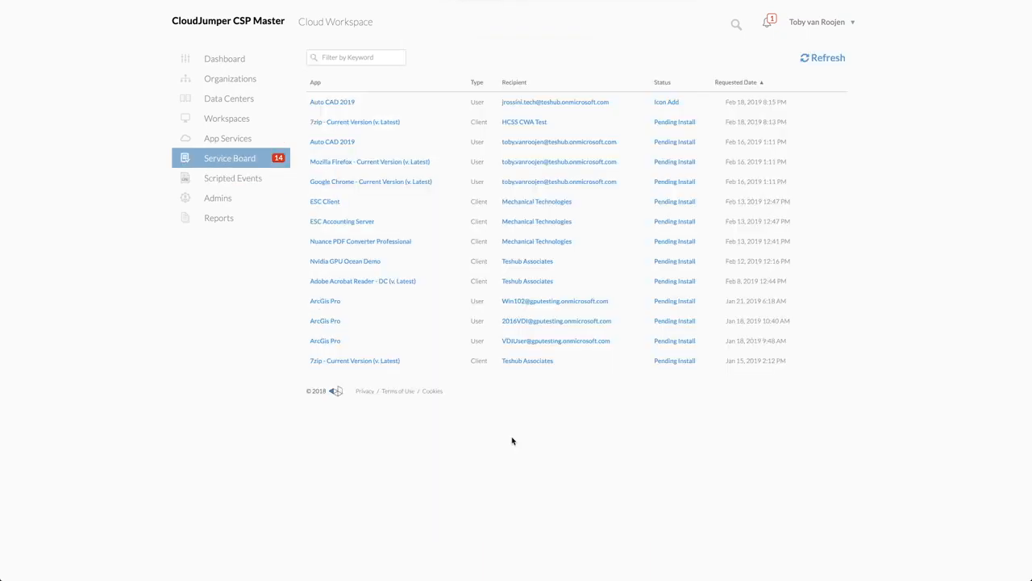
# Examine the 7zip service board task for HCSS CWA Test, browse its shortcuts folder, and close the task without completing it
pyautogui.click(364, 123)
pyautogui.click(495, 328)
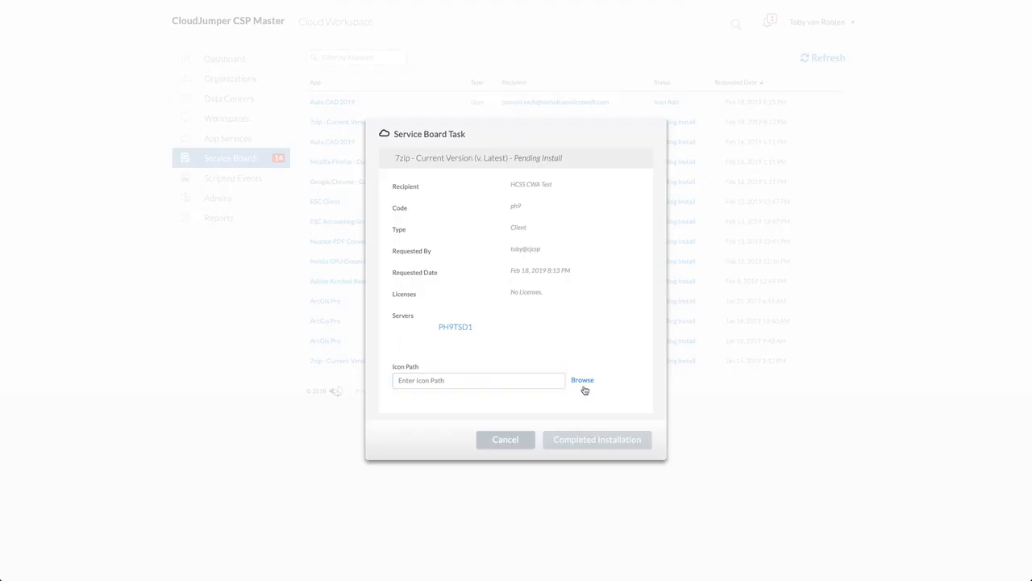
pyautogui.click(583, 386)
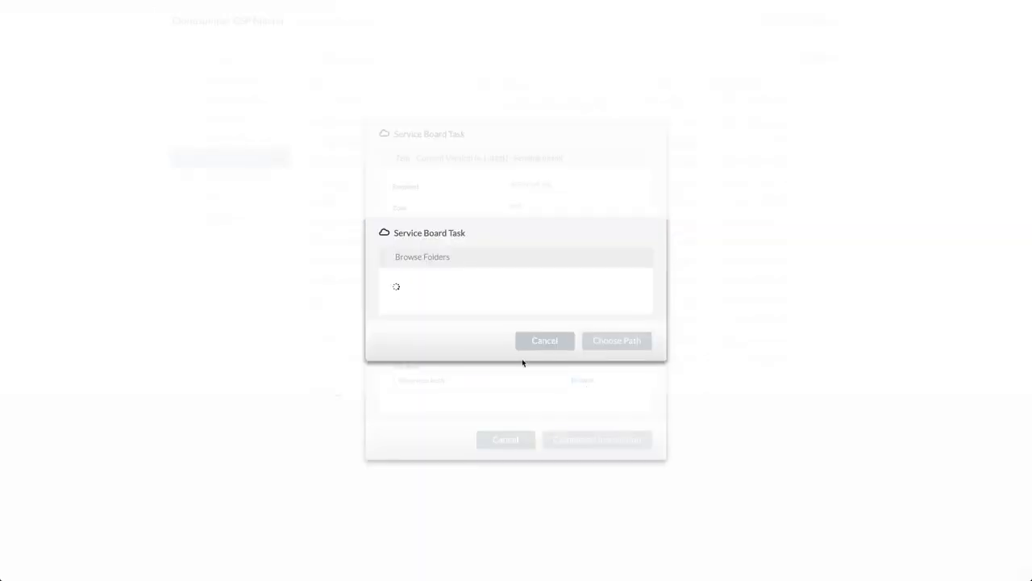
pyautogui.click(398, 278)
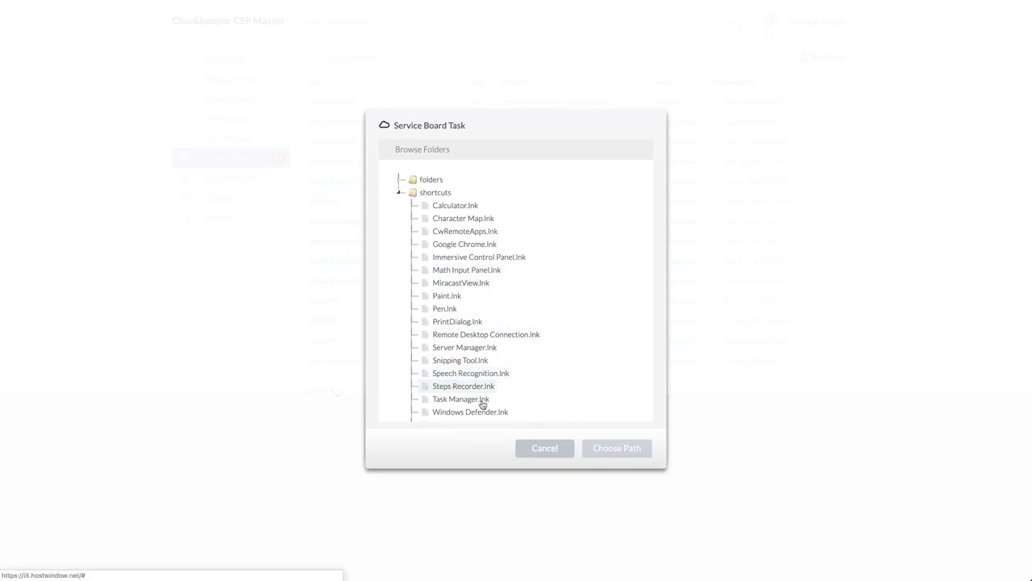
pyautogui.click(541, 447)
pyautogui.click(514, 442)
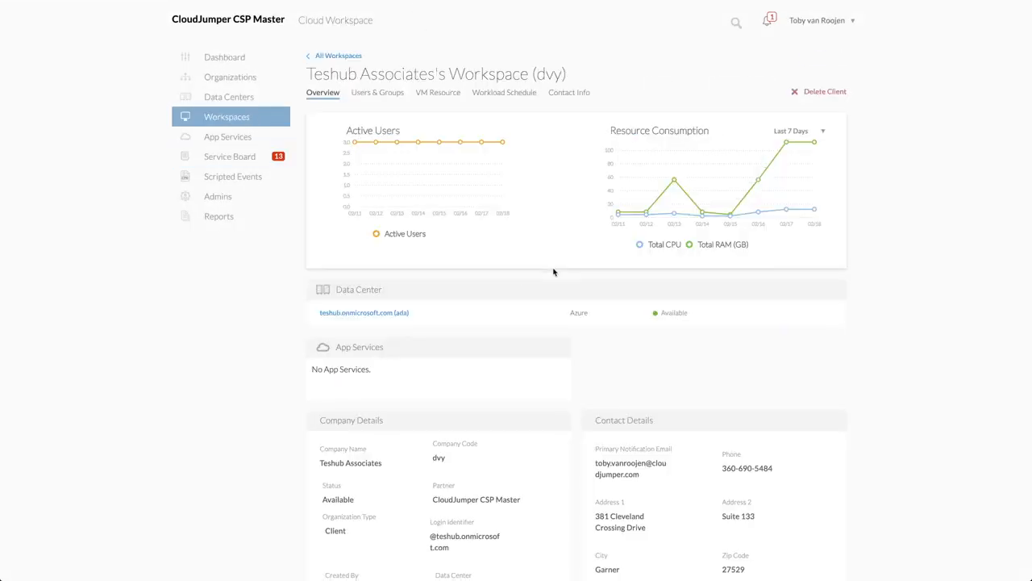
# Enable the Auto CAD 2019 desktop icon for the first listed user in Teshub Associates and save the user assignments
pyautogui.scroll(-1, 553, 272)
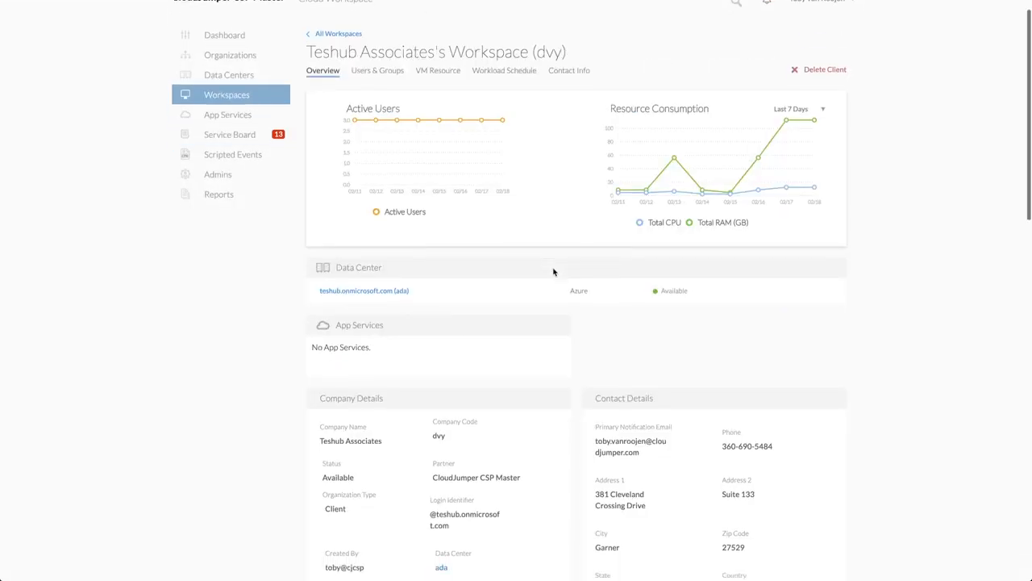
pyautogui.scroll(-5, 553, 271)
pyautogui.scroll(-4, 553, 272)
pyautogui.scroll(-2, 553, 272)
pyautogui.scroll(-1, 554, 272)
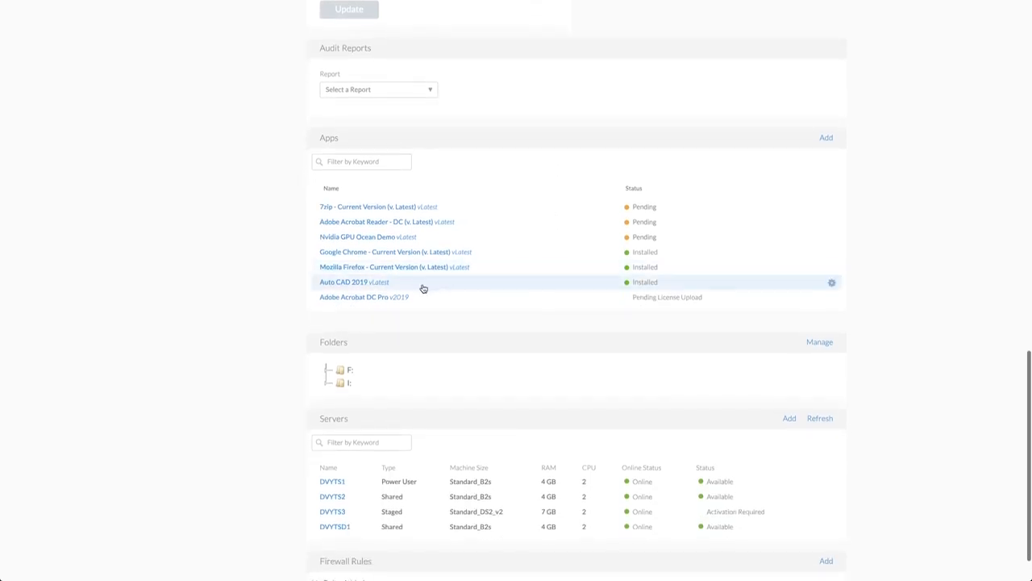
pyautogui.click(345, 283)
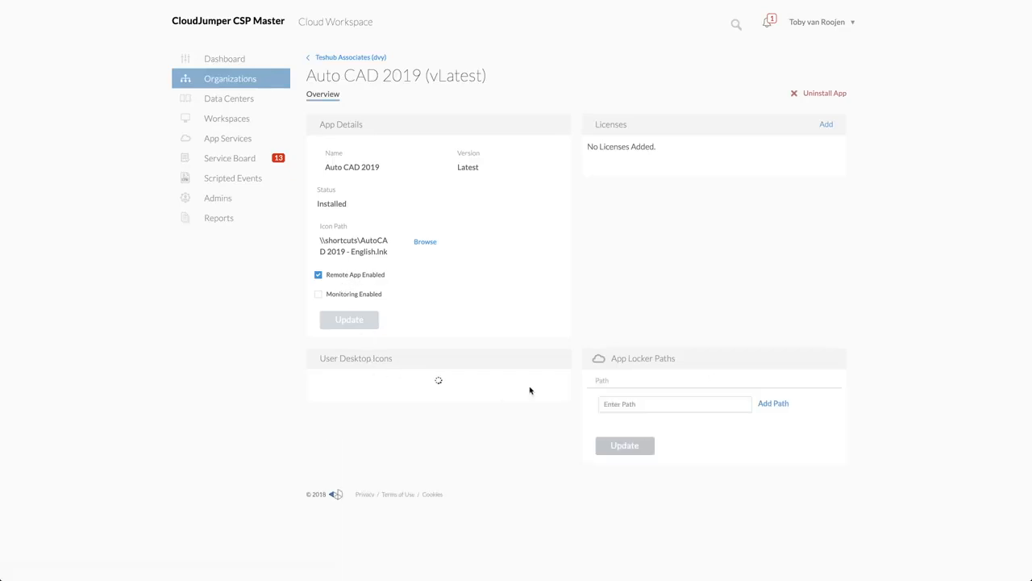
pyautogui.click(322, 421)
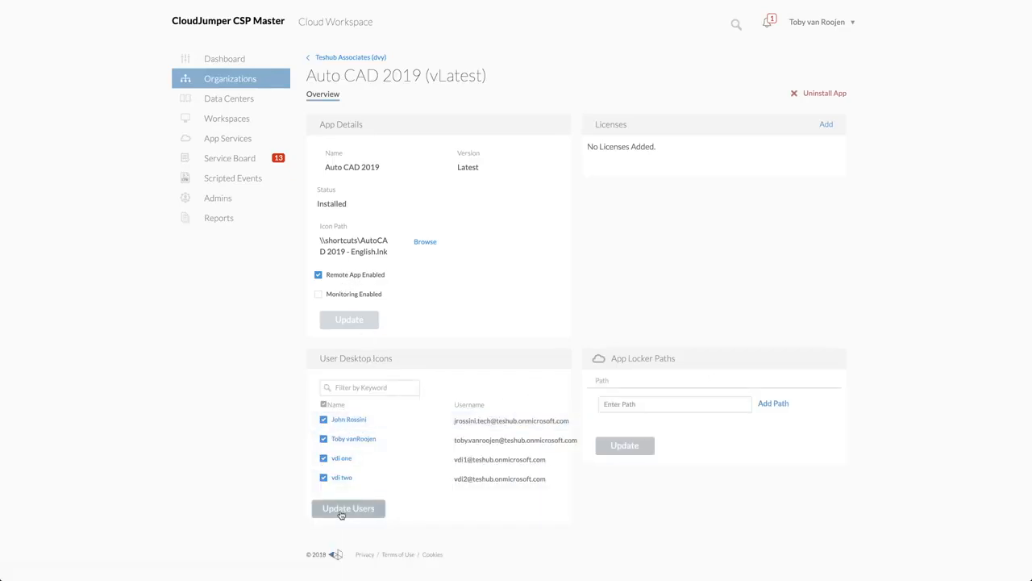
pyautogui.click(341, 511)
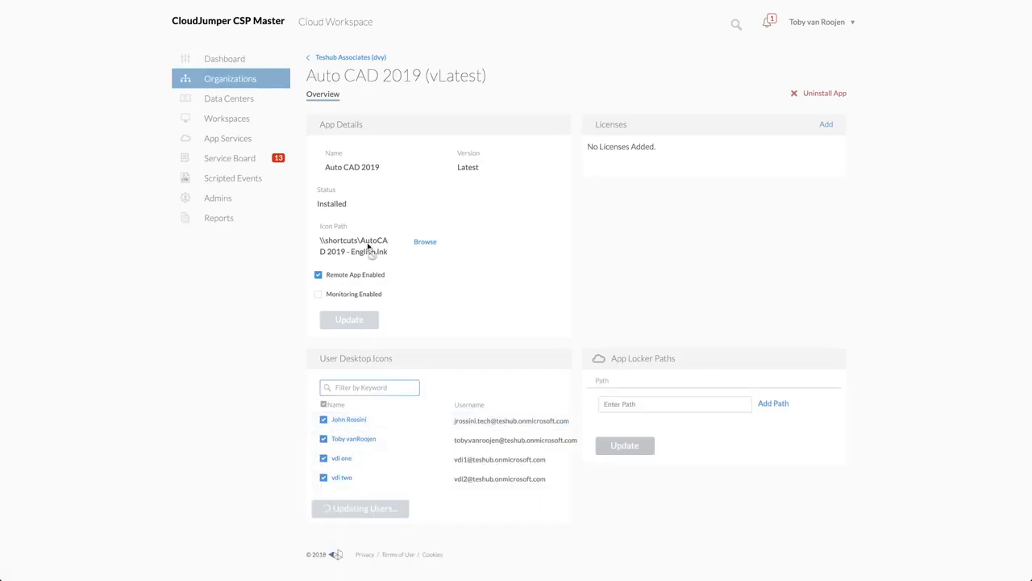
# Open Teshub Associates' users and groups, examine the dvy-all users group's edit form, and close it
pyautogui.click(343, 58)
pyautogui.click(377, 95)
pyautogui.click(554, 195)
pyautogui.click(520, 192)
pyautogui.click(398, 281)
pyautogui.click(555, 414)
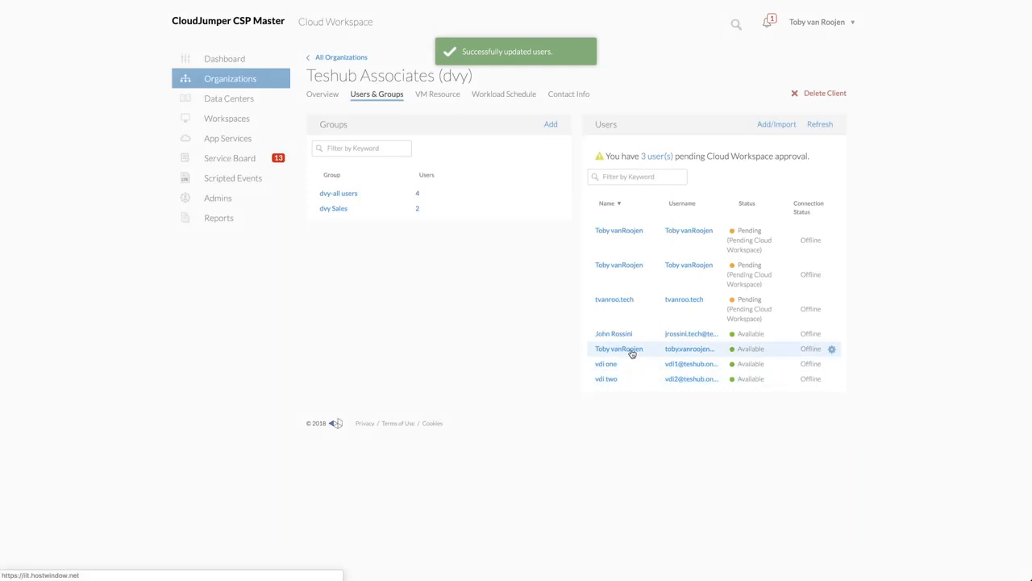
# Examine the second available user's security settings and assigned applications, and return to the organization's users and groups
pyautogui.click(631, 352)
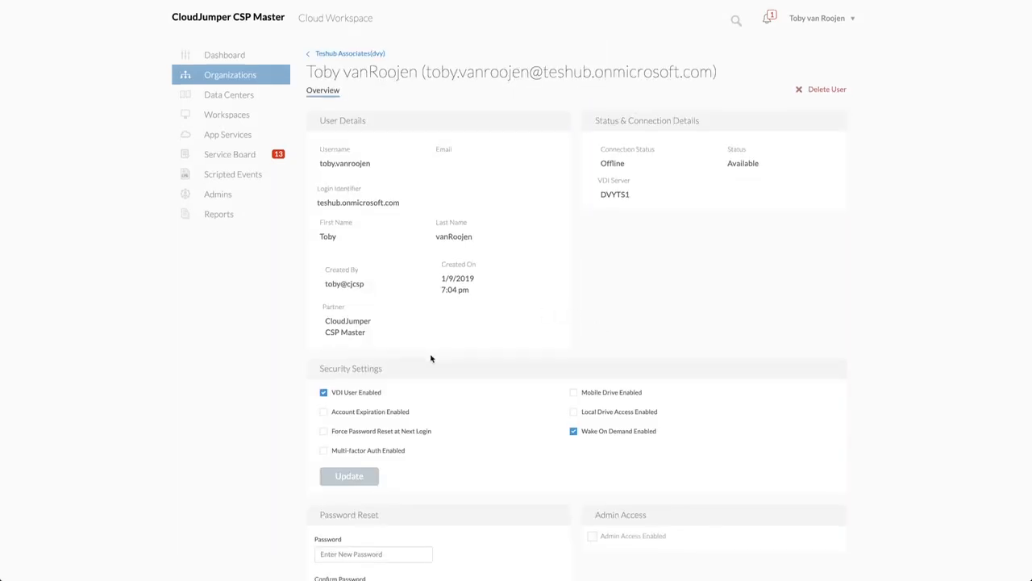
pyautogui.scroll(-5, 430, 358)
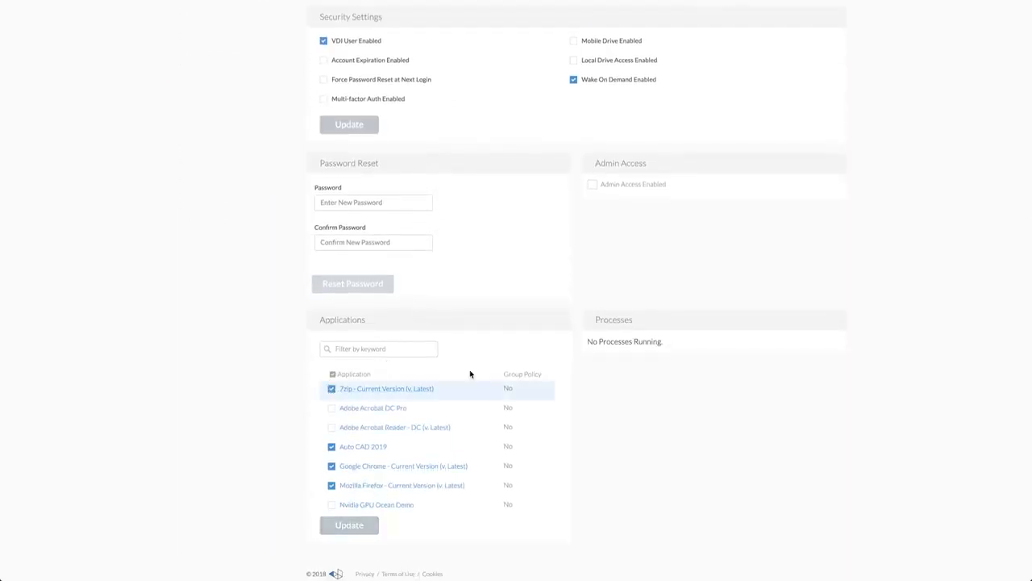
pyautogui.scroll(6, 470, 373)
pyautogui.click(367, 56)
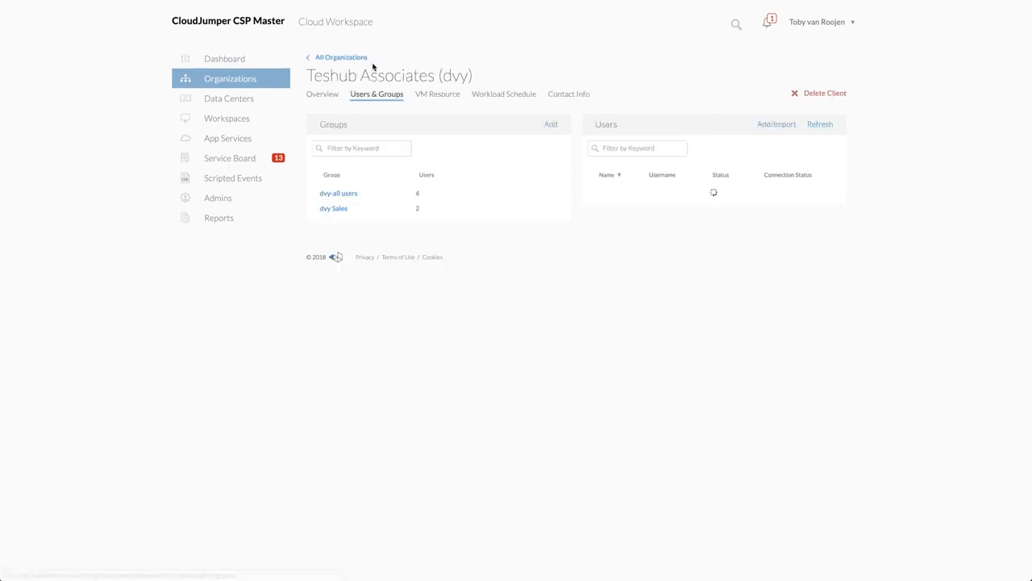
# Examine the Enable App Locker option in the Cloud Workspace settings on Teshub Associates' overview
pyautogui.click(329, 96)
pyautogui.scroll(-4, 473, 300)
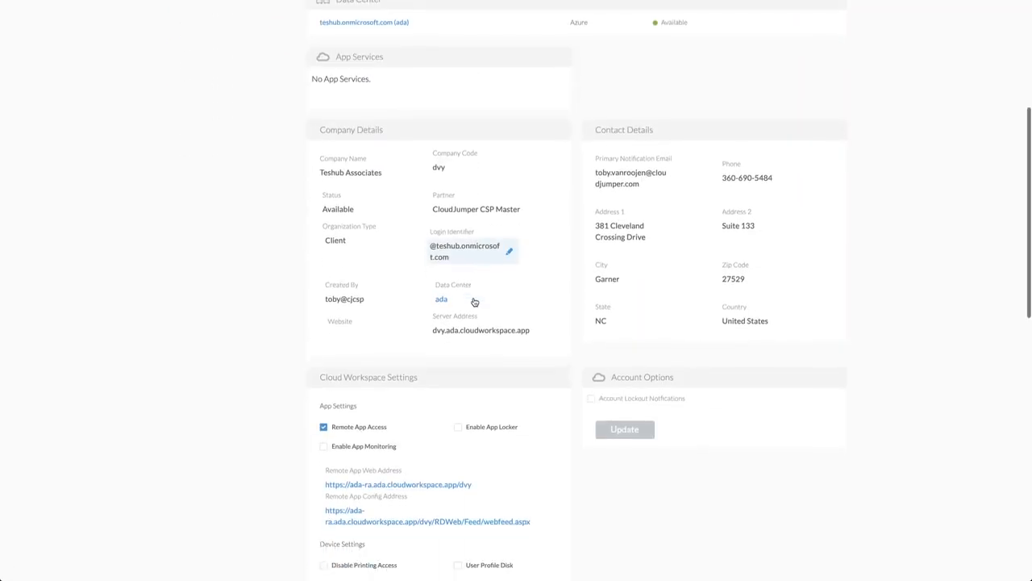
pyautogui.scroll(-2, 474, 302)
pyautogui.moveTo(520, 309); pyautogui.dragTo(449, 314)
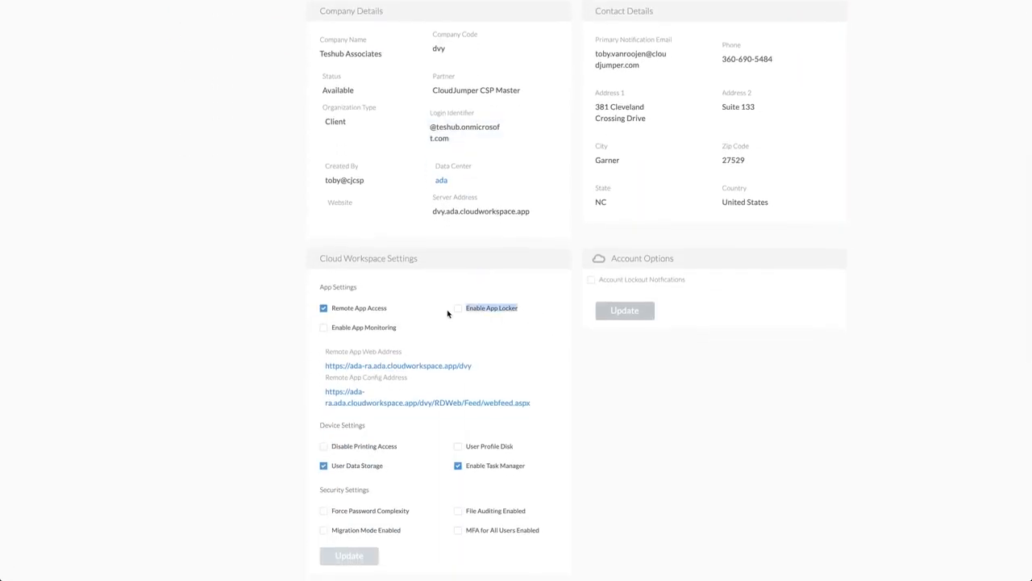
pyautogui.click(556, 368)
# Examine the Remote App Access option and its web addresses in Teshub Associates' Cloud Workspace settings
pyautogui.scroll(5, 555, 368)
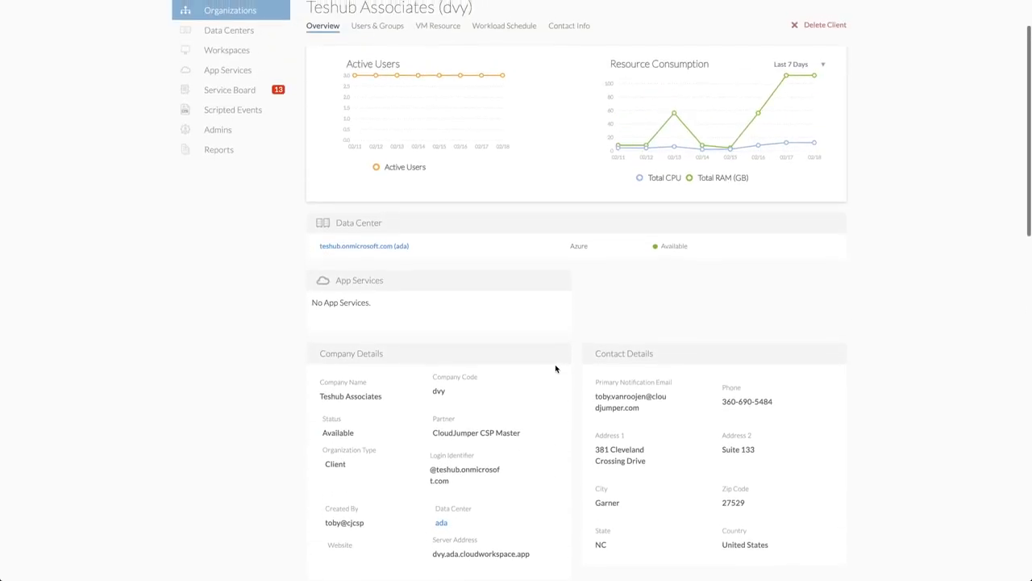
pyautogui.scroll(-5, 556, 369)
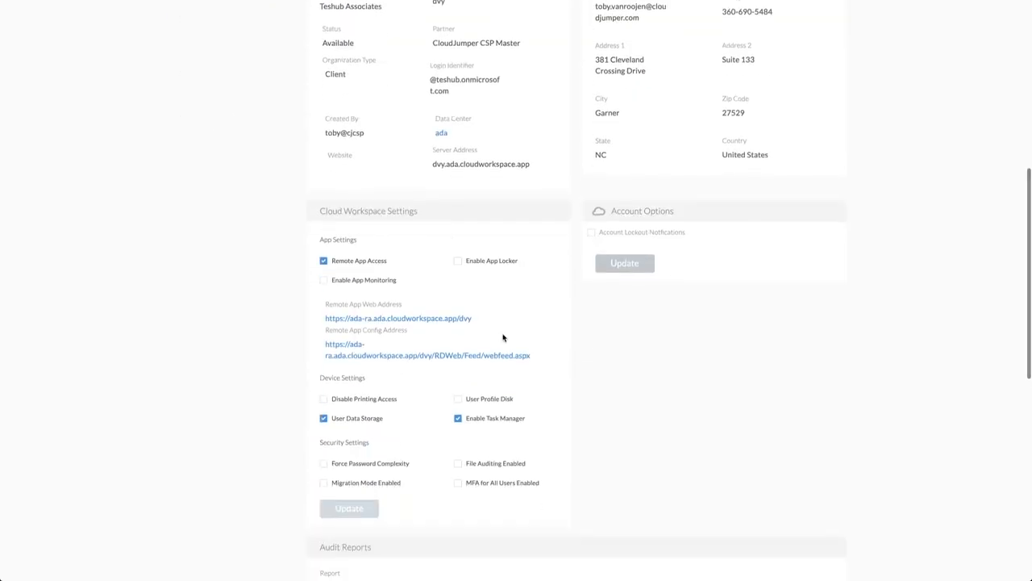
pyautogui.moveTo(388, 262); pyautogui.dragTo(340, 264)
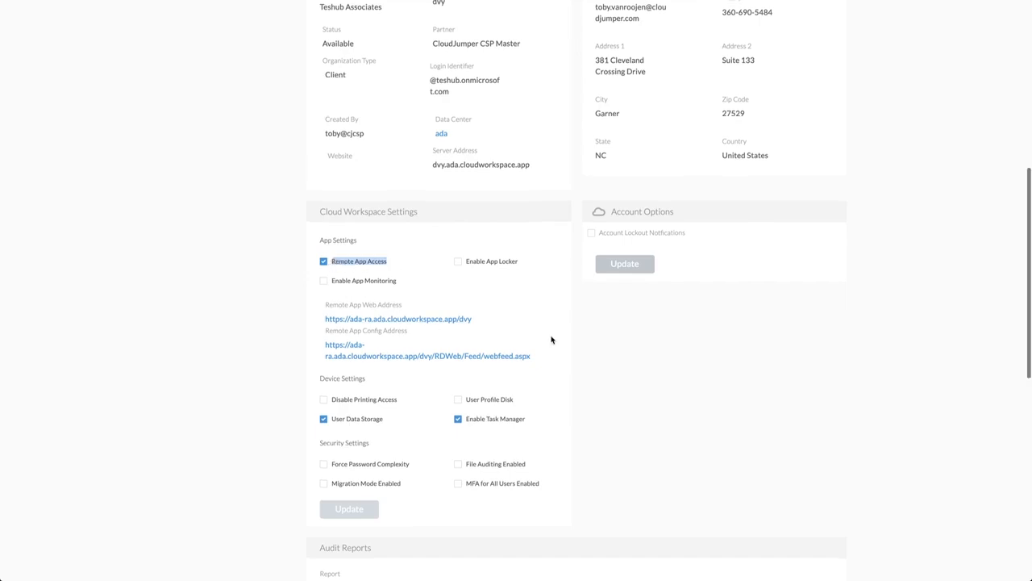
pyautogui.scroll(4, 551, 339)
pyautogui.scroll(2, 552, 340)
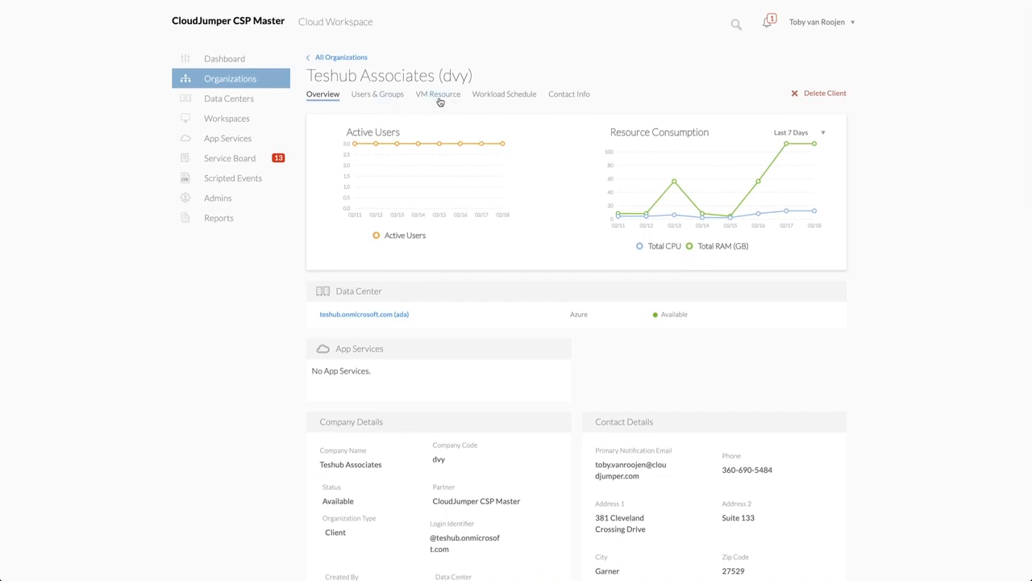
# Open Google Chrome's details from Teshub Associates' app list and examine its Remote App Enabled option
pyautogui.scroll(-15, 436, 214)
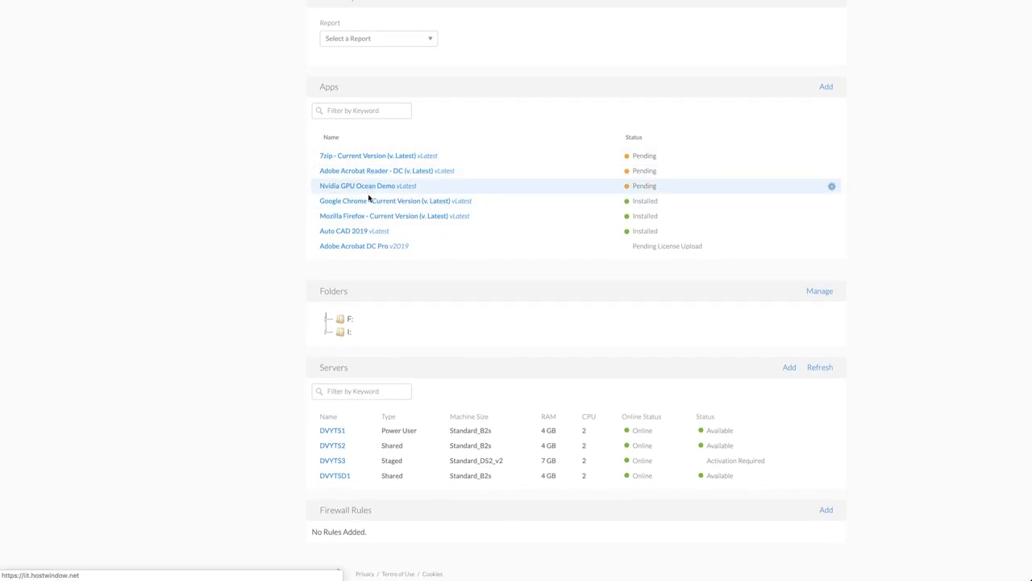
pyautogui.click(369, 203)
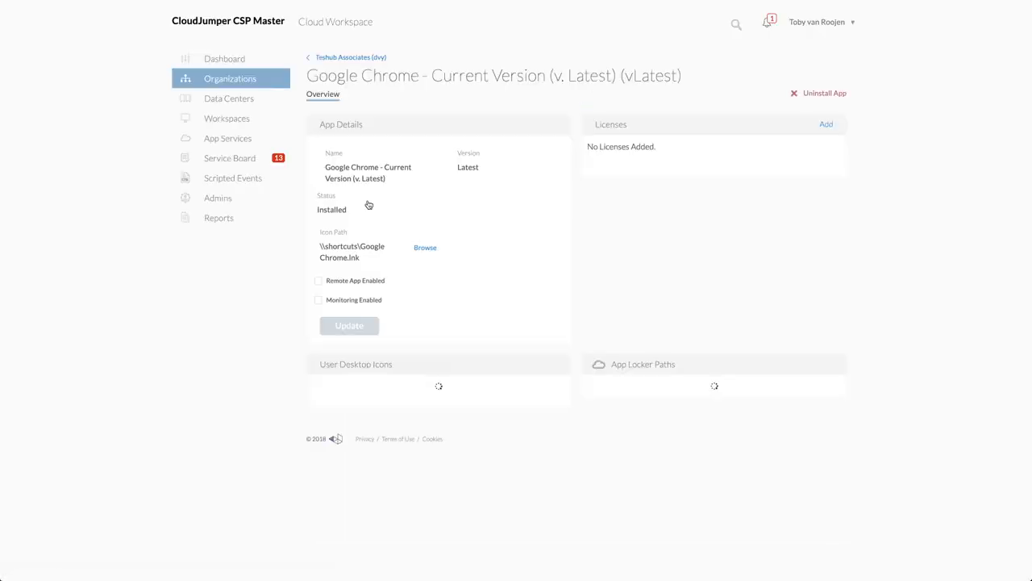
pyautogui.moveTo(382, 284); pyautogui.dragTo(328, 285)
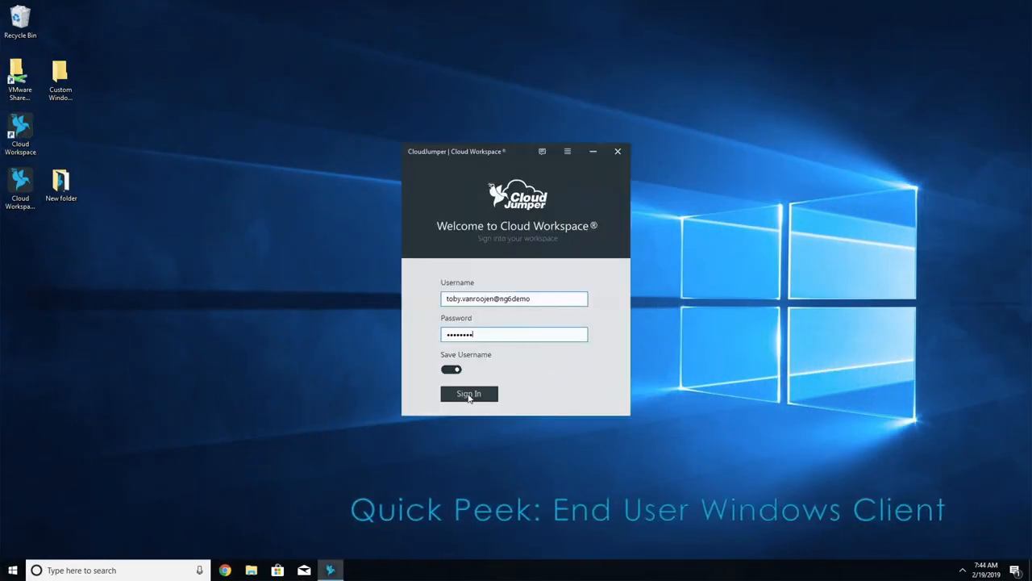
# Sign in to the end user's Cloud Workspace Windows client with the username and password already filled in
pyautogui.click(469, 394)
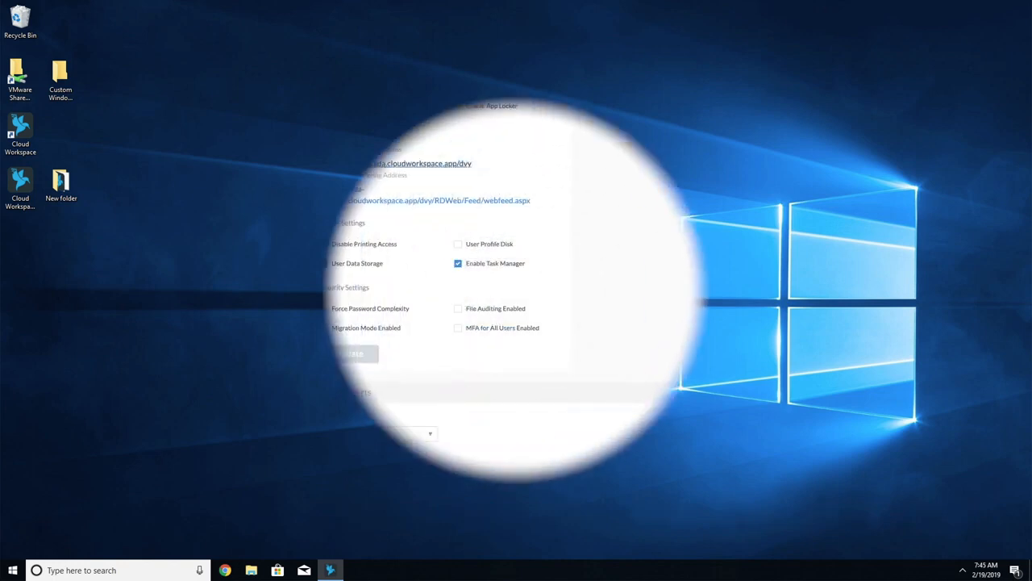
# Review the apps, folders and DVYTSD1 server on Teshub Associates' overview, and open the management of its folders
pyautogui.scroll(-5, 218, 197)
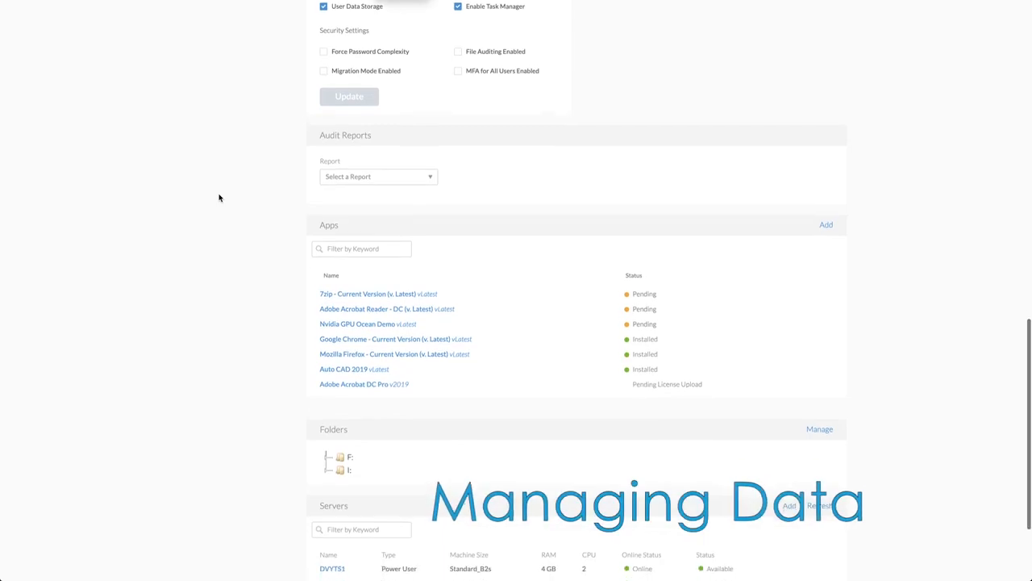
pyautogui.scroll(10, 219, 197)
pyautogui.scroll(-10, 219, 197)
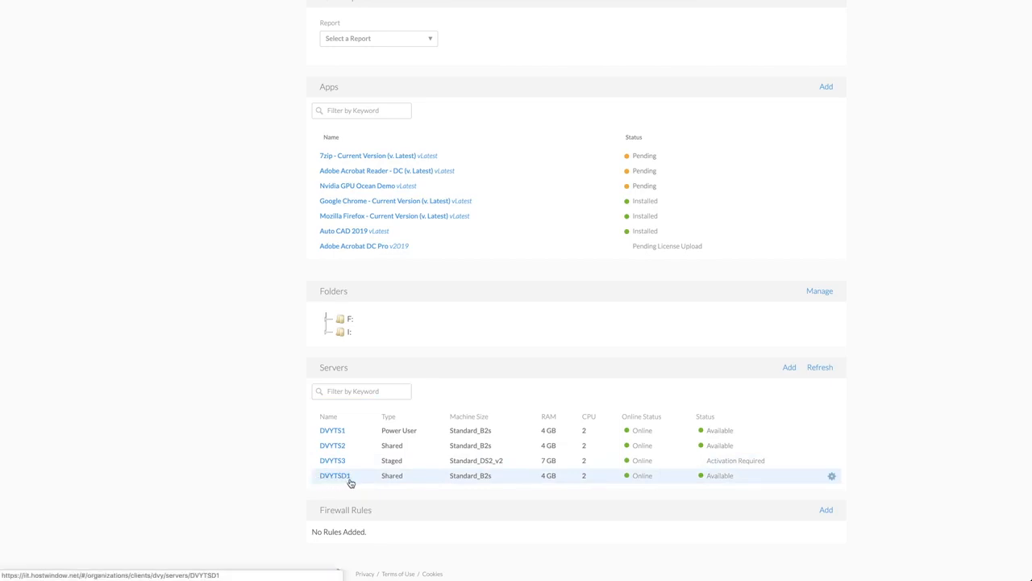
pyautogui.click(832, 477)
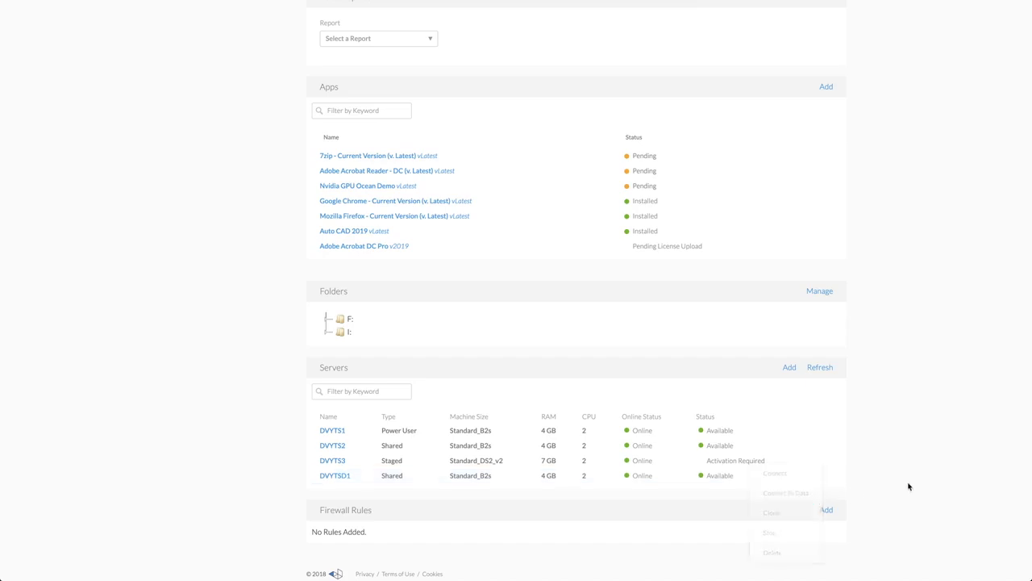
pyautogui.click(819, 291)
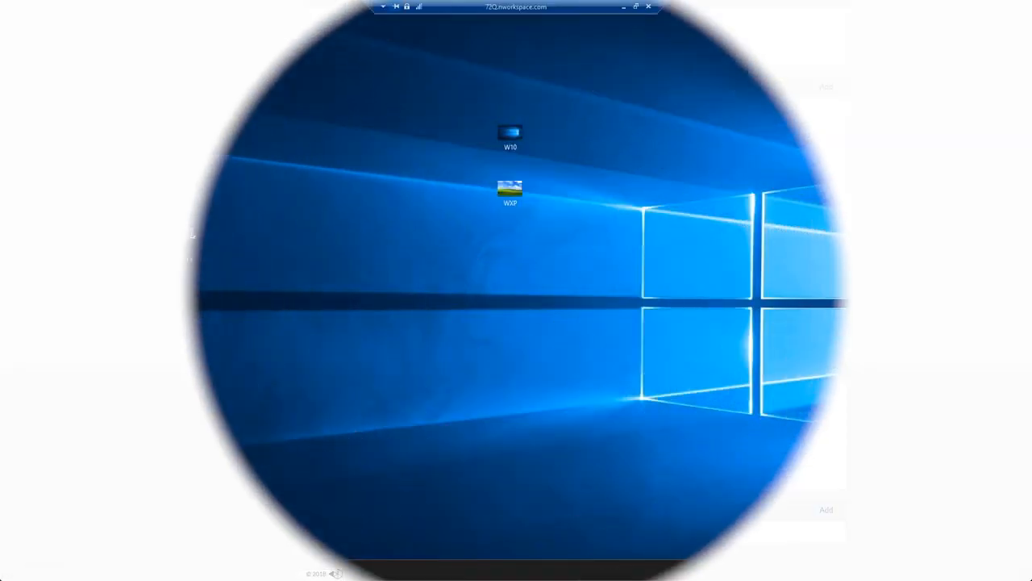
# Examine the network drives in File Explorer on the end user's cloud desktop, including home (H:) and Shared Data (I:)
pyautogui.click(44, 571)
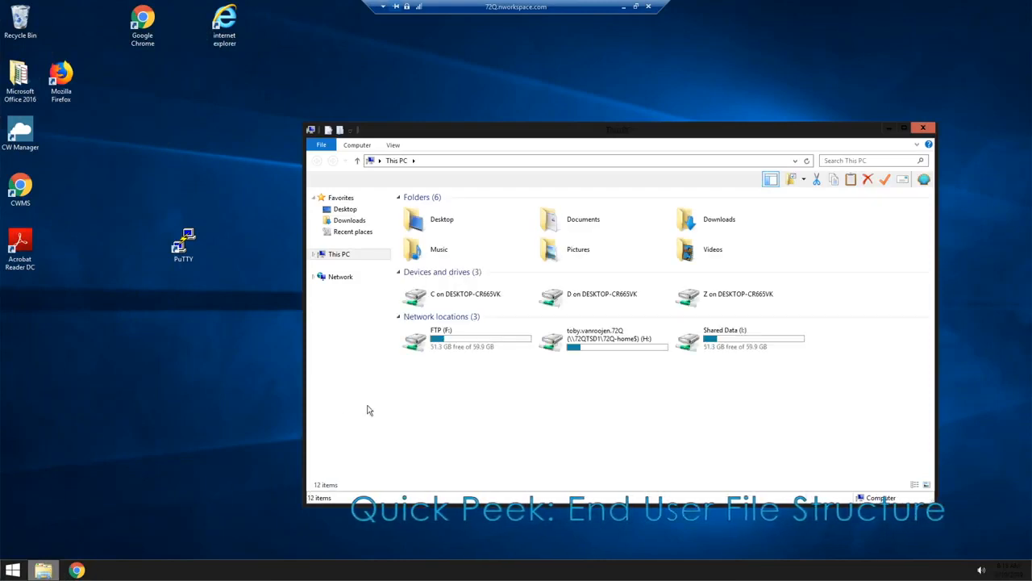
pyautogui.click(601, 338)
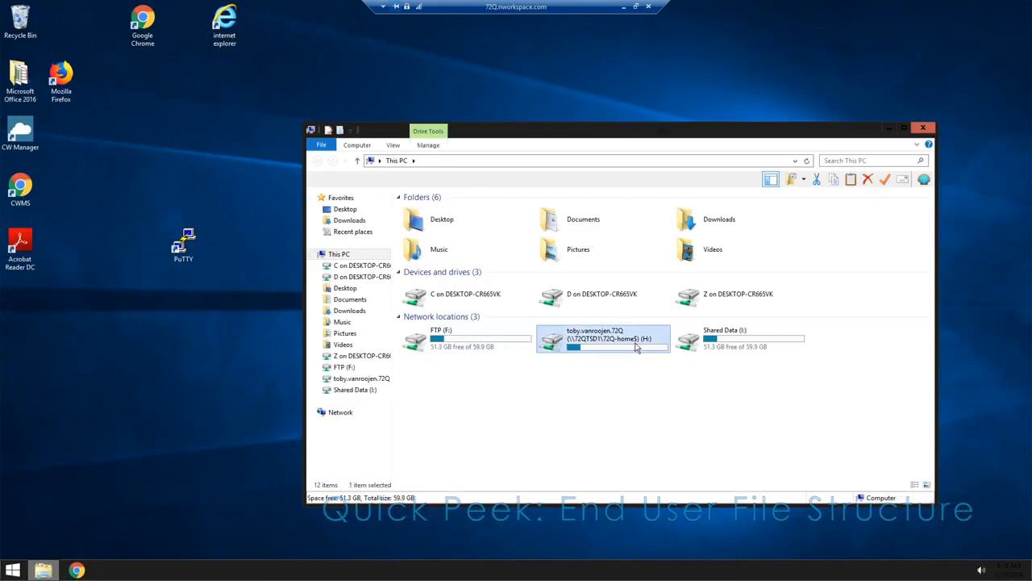
pyautogui.click(742, 343)
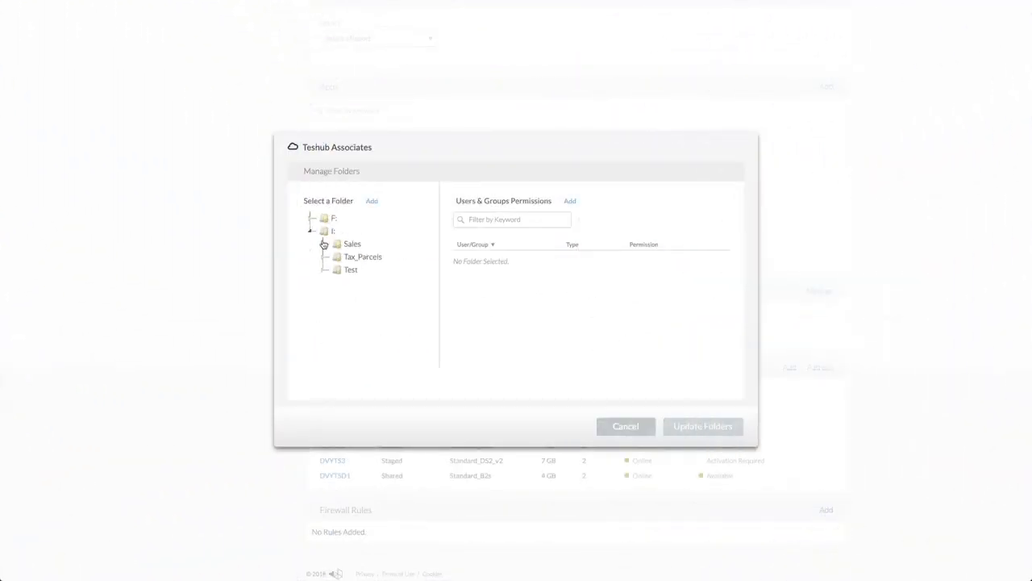
# Try out a Full Control permission for the dvy Sales group on the I: drive's Sales folder, and cancel it
pyautogui.click(352, 244)
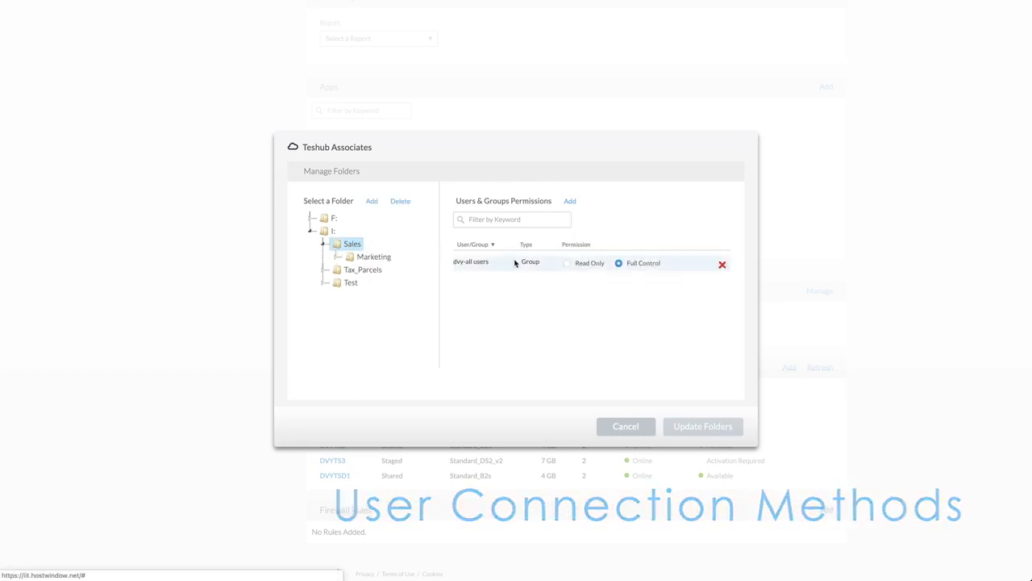
pyautogui.click(571, 201)
pyautogui.click(433, 211)
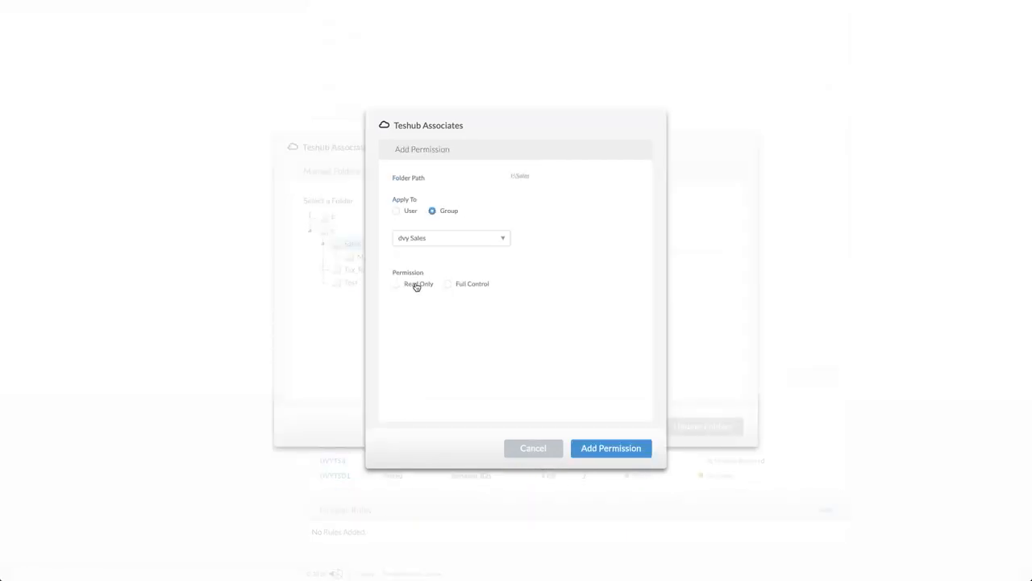
pyautogui.click(398, 284)
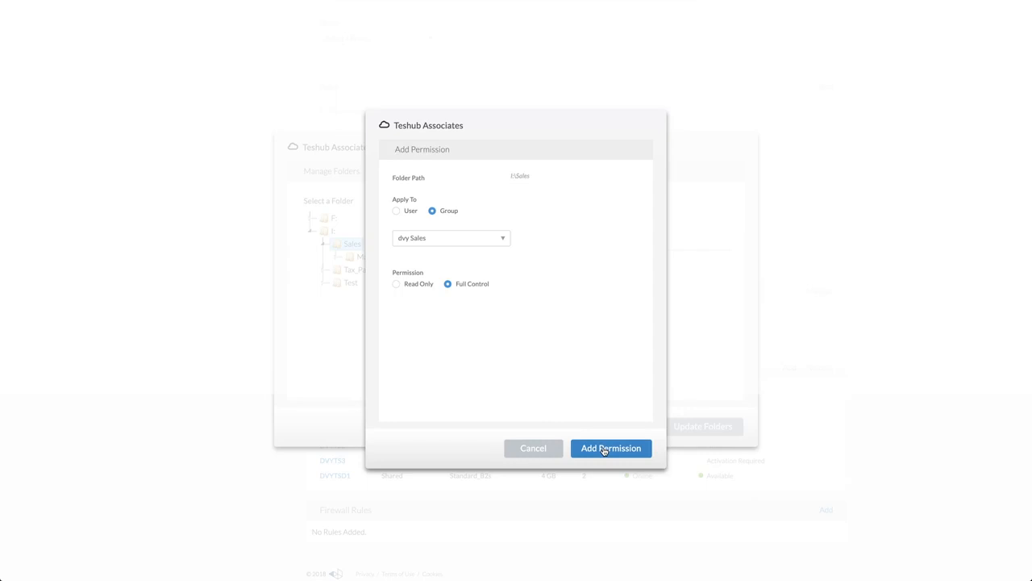
pyautogui.click(541, 448)
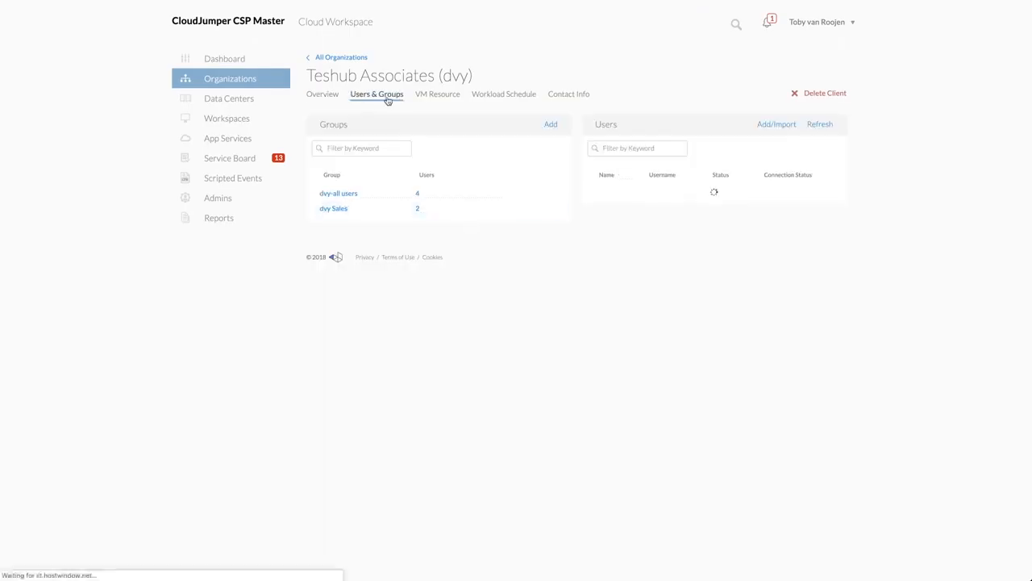
# Examine the form for adding a group to Teshub Associates, and cancel it
pyautogui.click(547, 124)
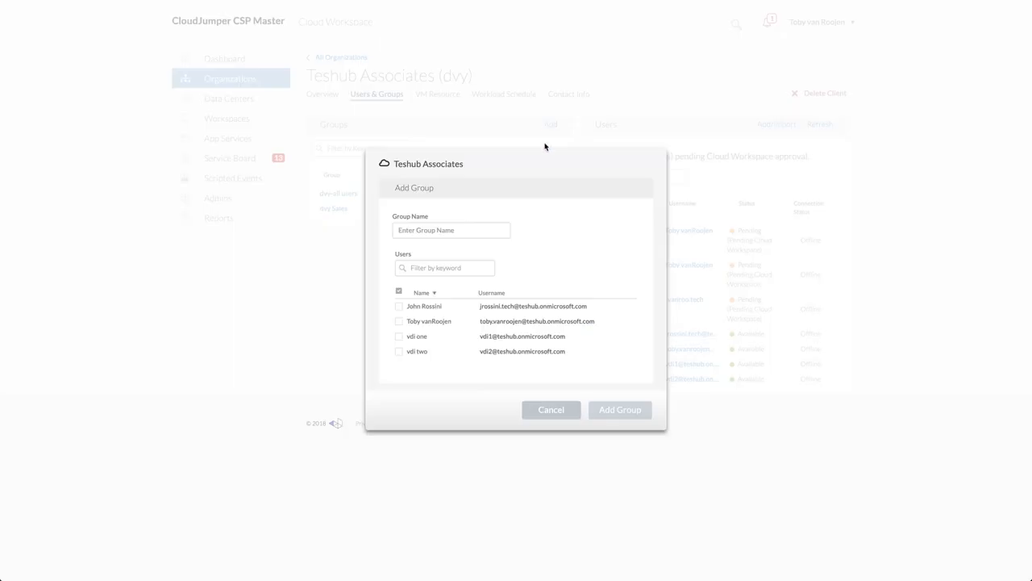
pyautogui.click(552, 410)
# Return to Teshub Associates' folder management and examine the form for granting an individual user permission on I:\Sales
pyautogui.click(325, 97)
pyautogui.scroll(-10, 429, 183)
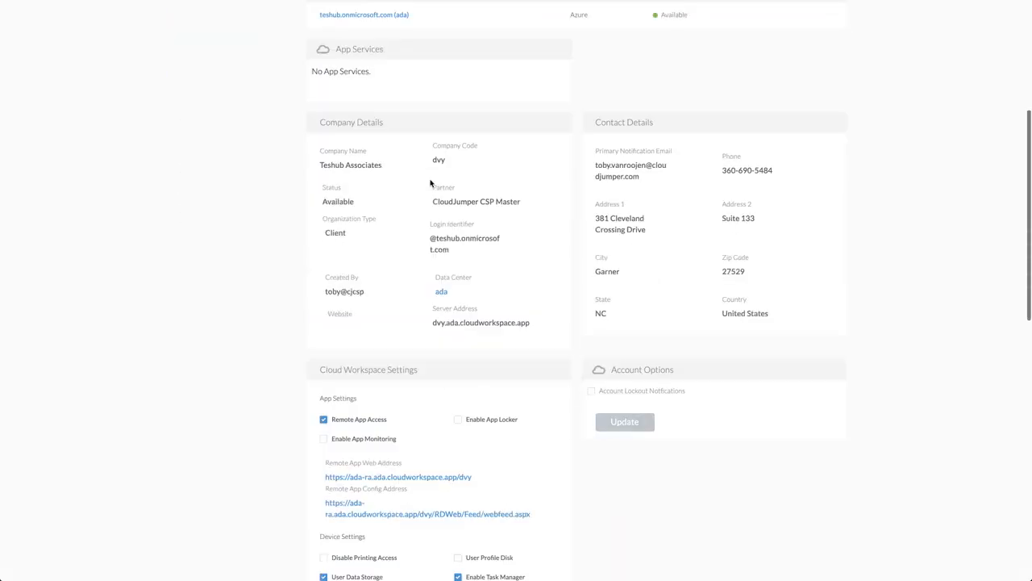
pyautogui.scroll(-5, 430, 182)
pyautogui.click(809, 293)
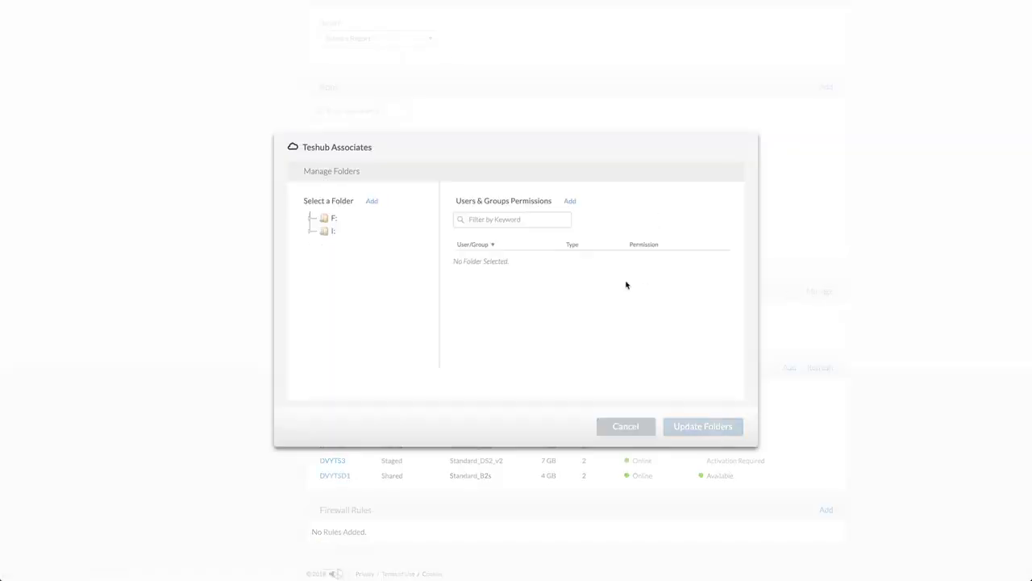
pyautogui.click(310, 232)
pyautogui.click(339, 244)
pyautogui.click(569, 200)
pyautogui.click(396, 211)
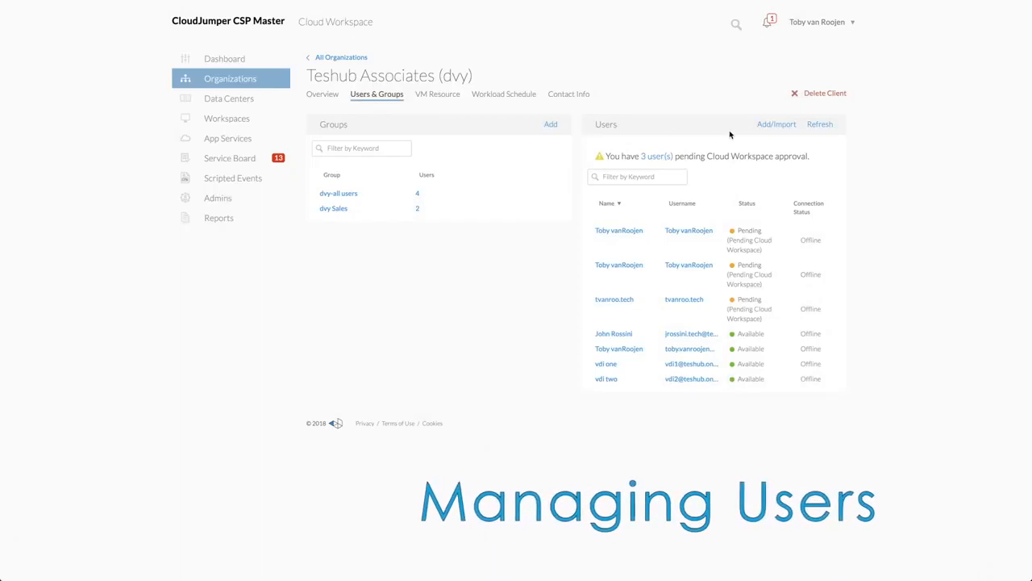
# Examine the Add User and Import Users options for Teshub Associates, closing both forms without adding anyone
pyautogui.click(762, 125)
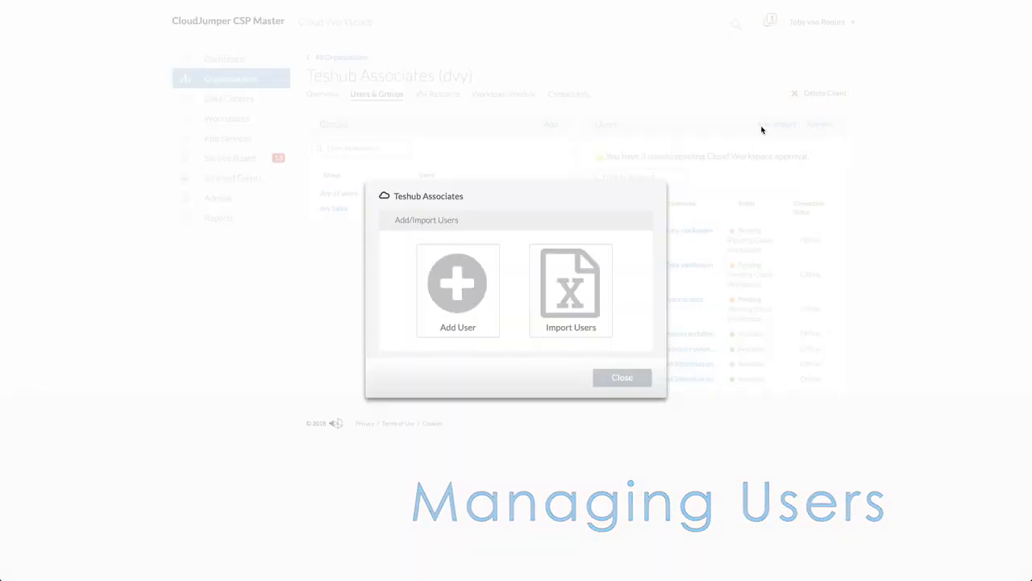
pyautogui.click(491, 283)
pyautogui.click(555, 438)
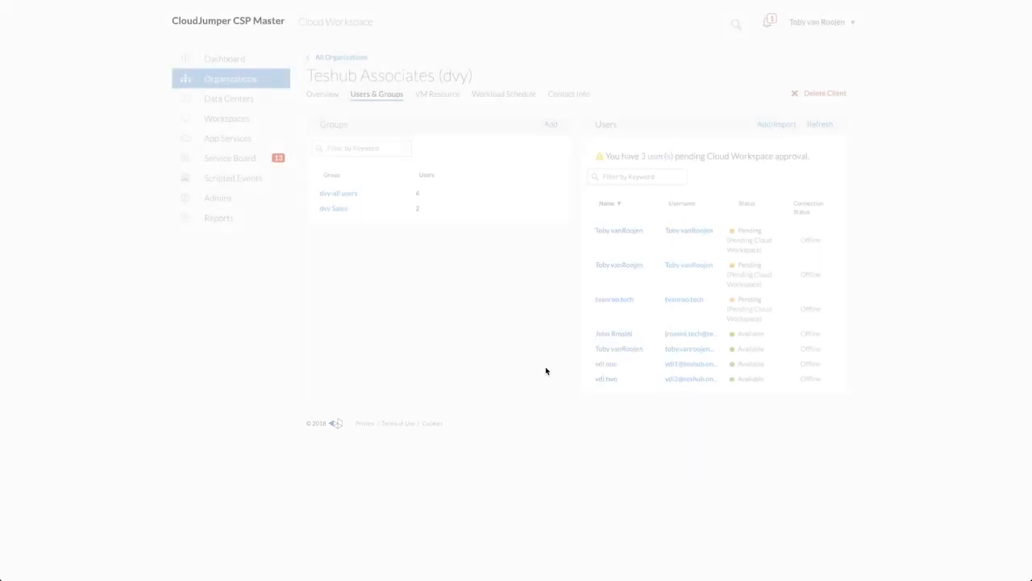
pyautogui.click(789, 127)
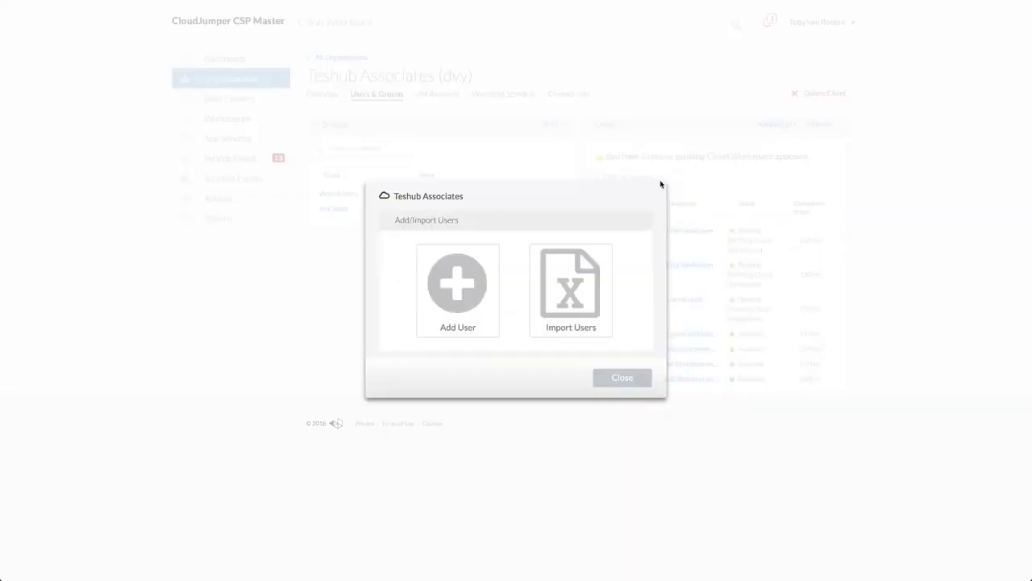
pyautogui.click(566, 296)
pyautogui.click(554, 395)
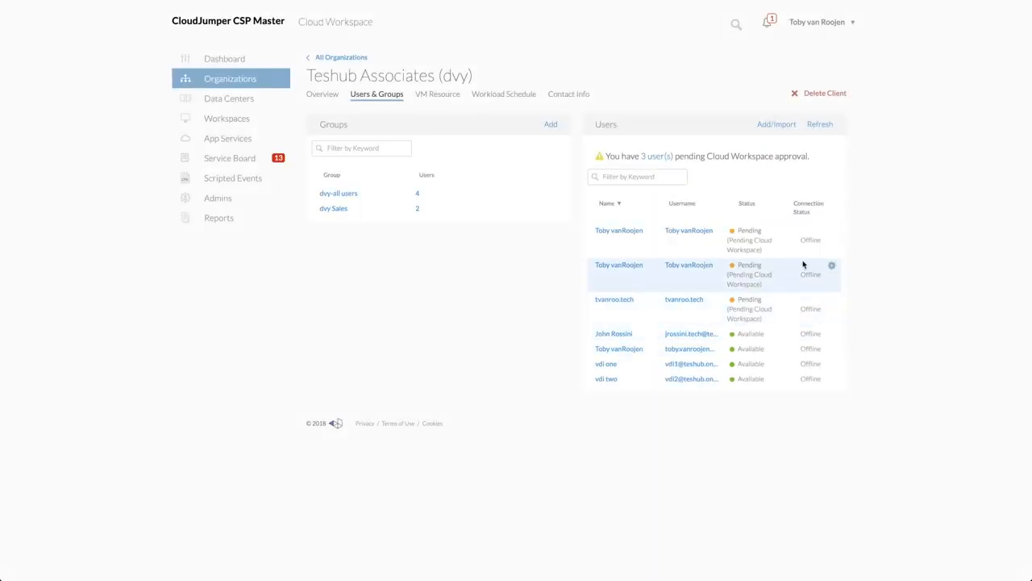
# Examine the Enable Cloud Workspace option of the second pending user and the status of the available users
pyautogui.click(832, 270)
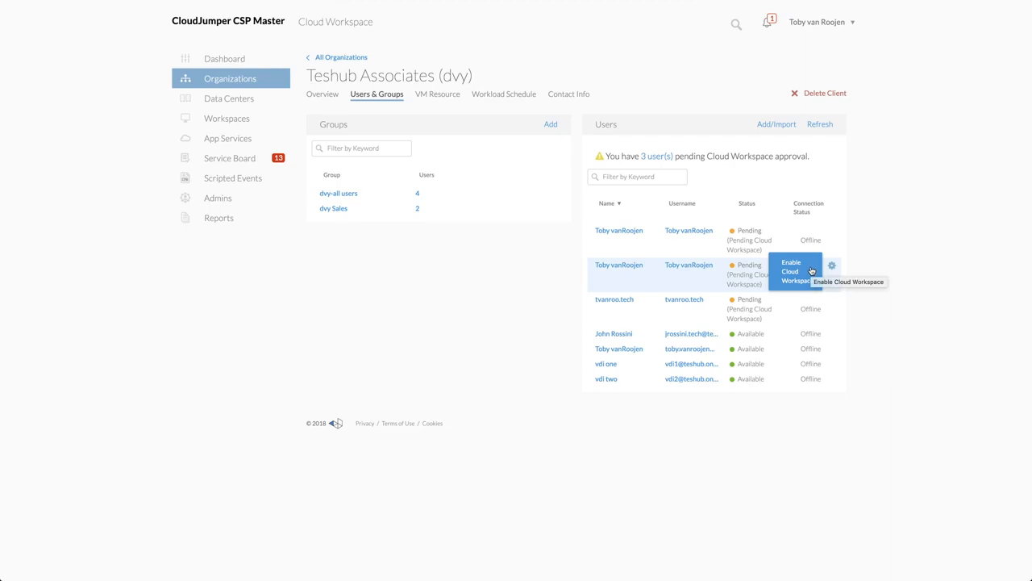
pyautogui.click(883, 267)
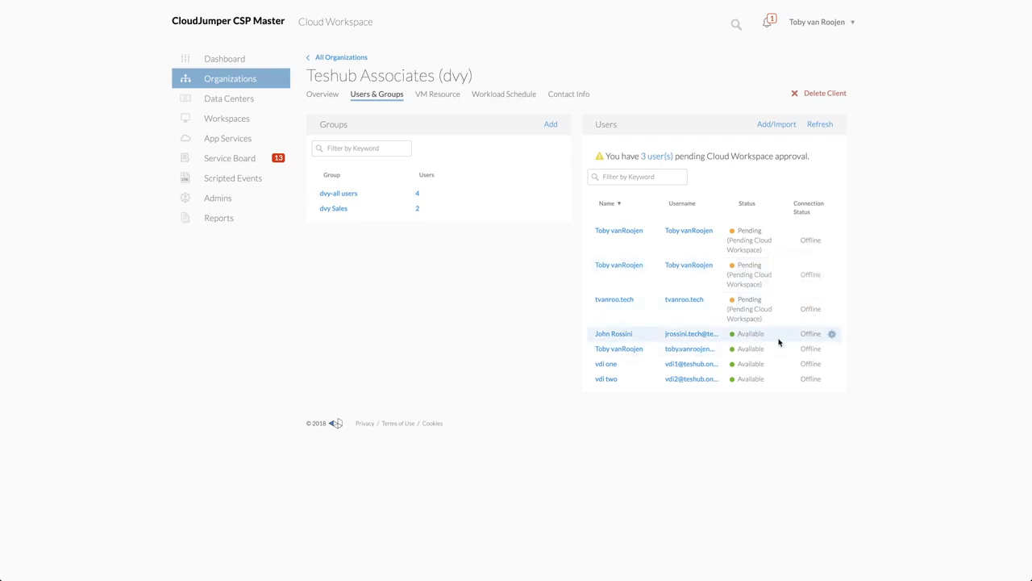
pyautogui.moveTo(764, 333); pyautogui.dragTo(745, 333)
pyautogui.click(905, 481)
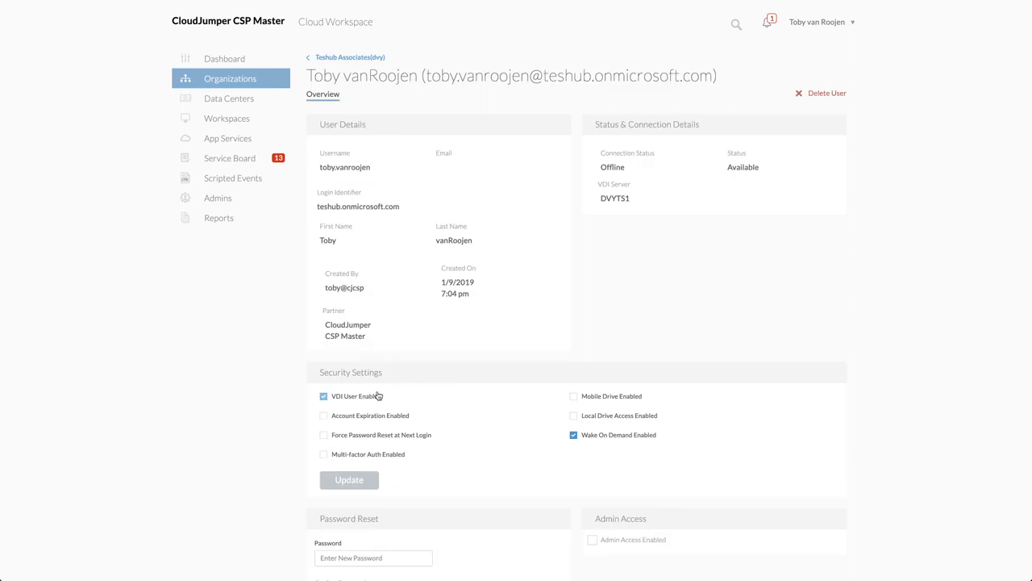
# Examine the details and security settings of the available user assigned to VDI server DVYTS1, and return to the user list
pyautogui.click(323, 396)
pyautogui.click(350, 58)
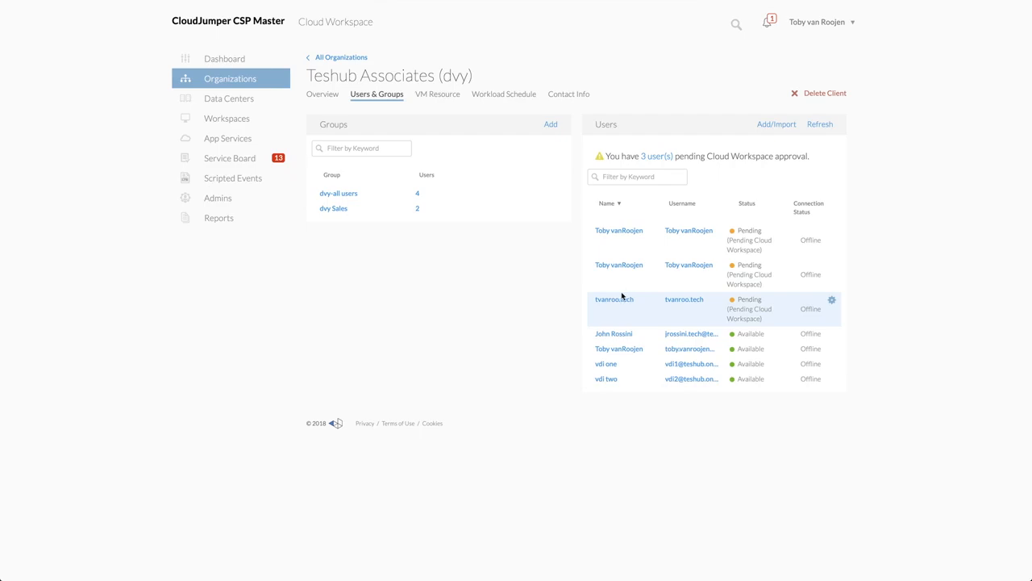
# Enable VDI for the user vdi one with the Windows-10-rs5-pro hypervisor template and Standard storage
pyautogui.click(611, 366)
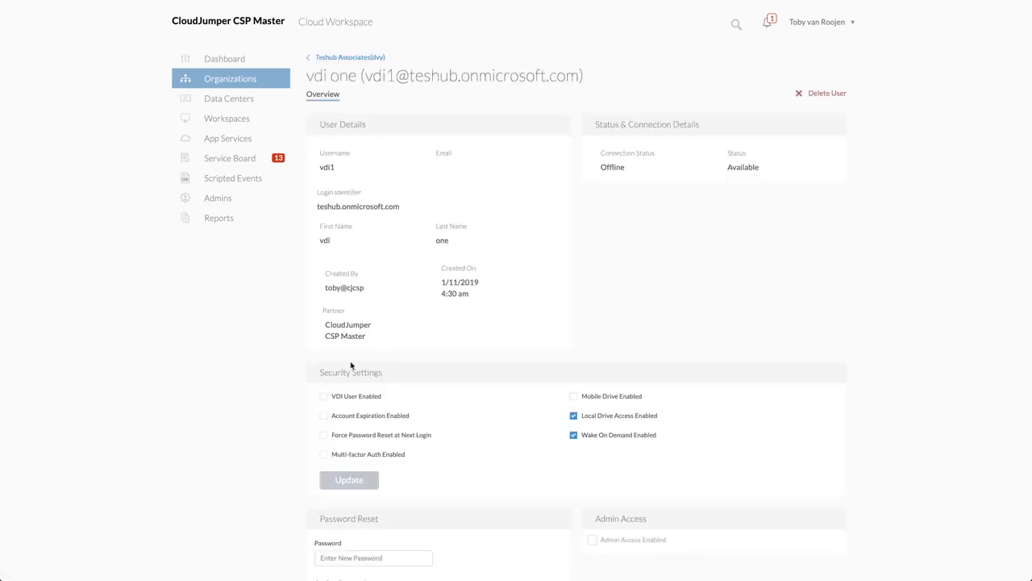
pyautogui.click(341, 404)
pyautogui.click(405, 436)
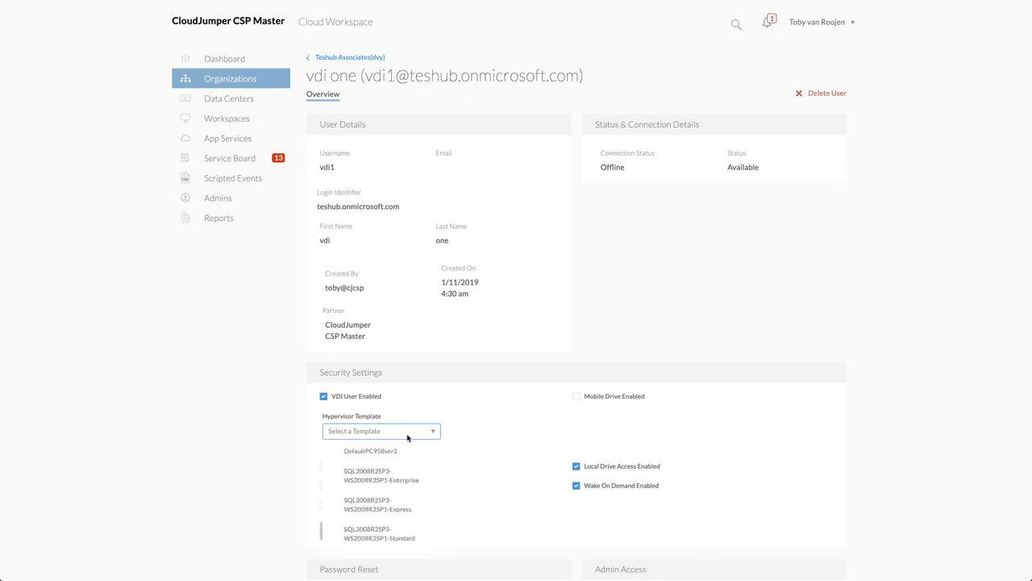
pyautogui.scroll(-10, 385, 484)
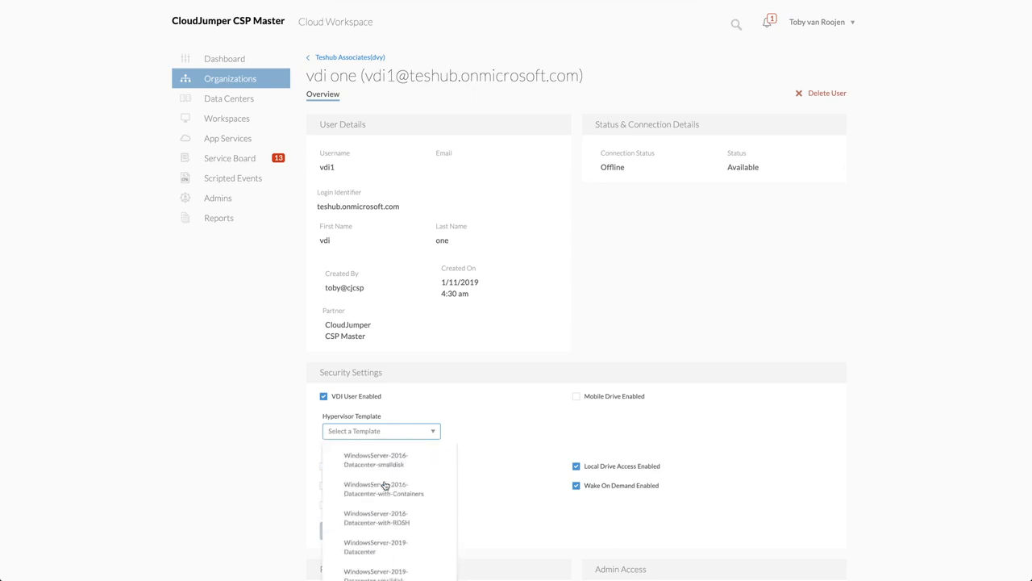
pyautogui.scroll(5, 385, 485)
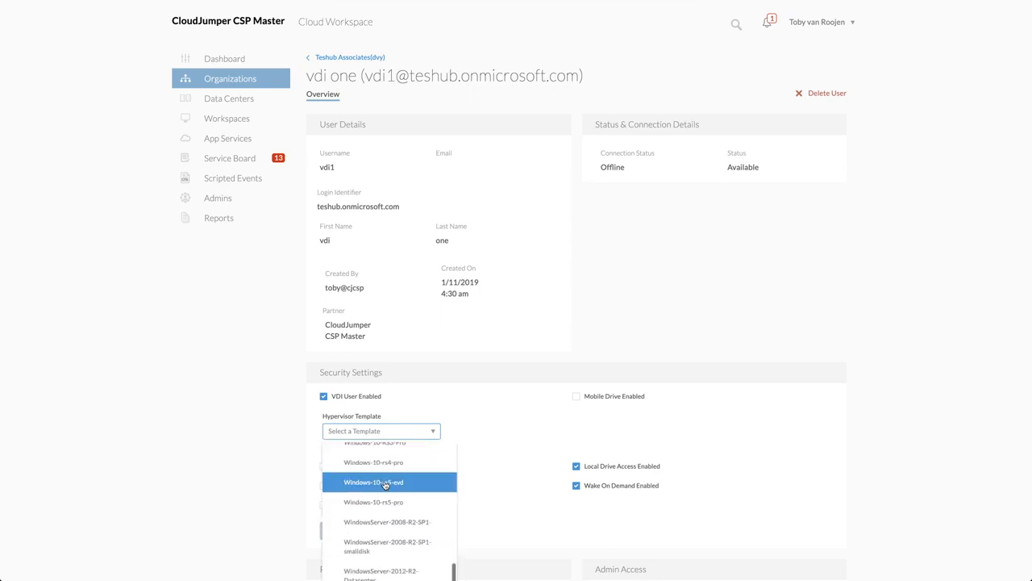
pyautogui.click(388, 502)
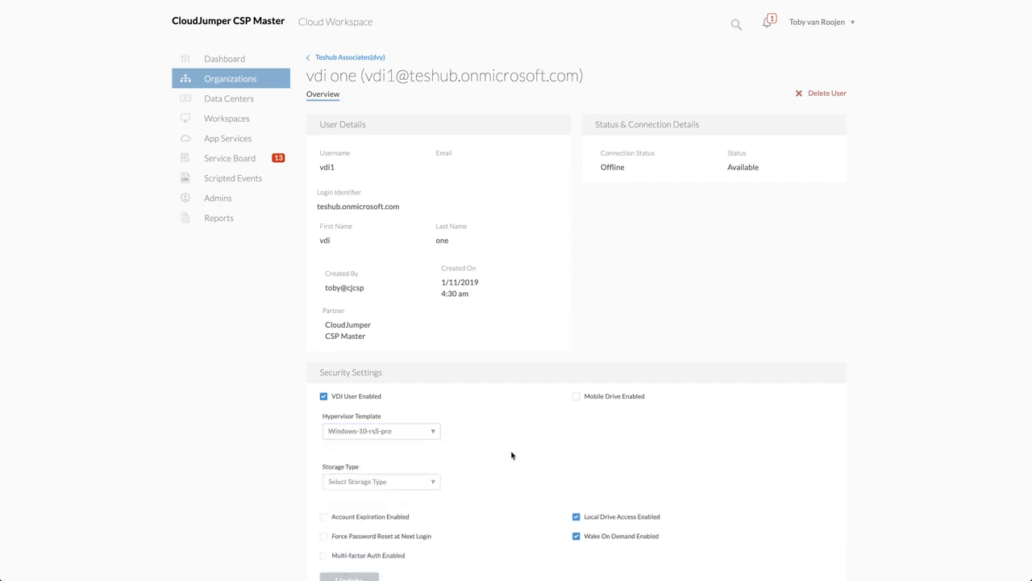
# Examine the password reset, admin access and application assignments of the user vdi one, and return to Teshub Associates
pyautogui.scroll(-6, 404, 489)
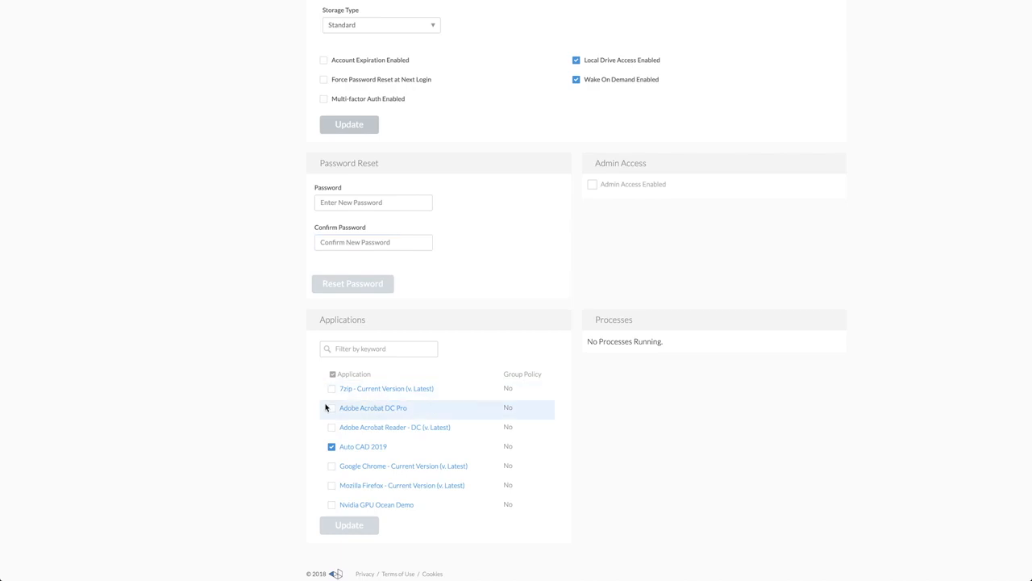
pyautogui.scroll(6, 375, 395)
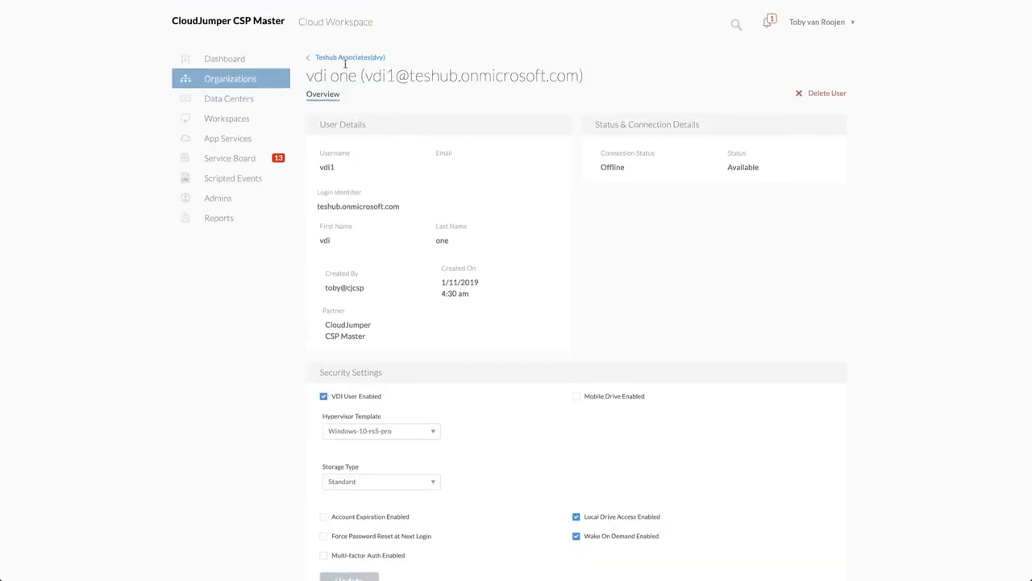
pyautogui.click(342, 59)
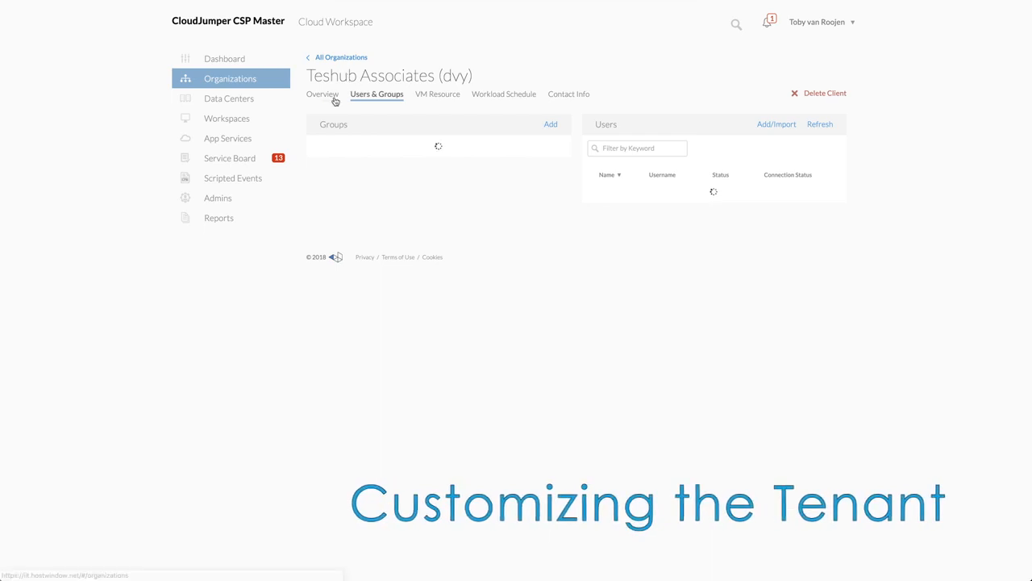
# Examine the app, device and security options in the Cloud Workspace settings on Teshub Associates' overview
pyautogui.click(326, 96)
pyautogui.scroll(-5, 433, 277)
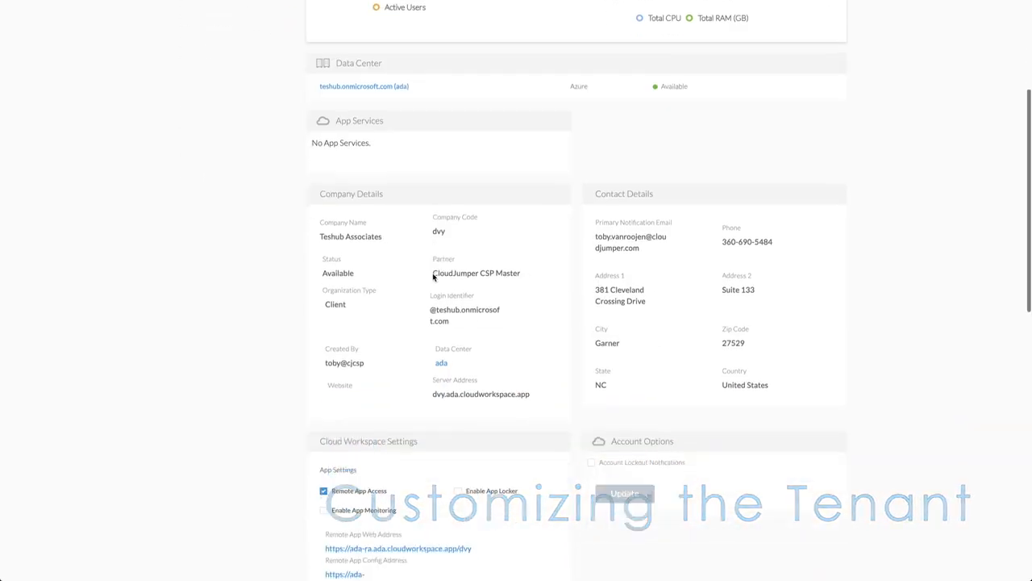
pyautogui.scroll(-3, 433, 276)
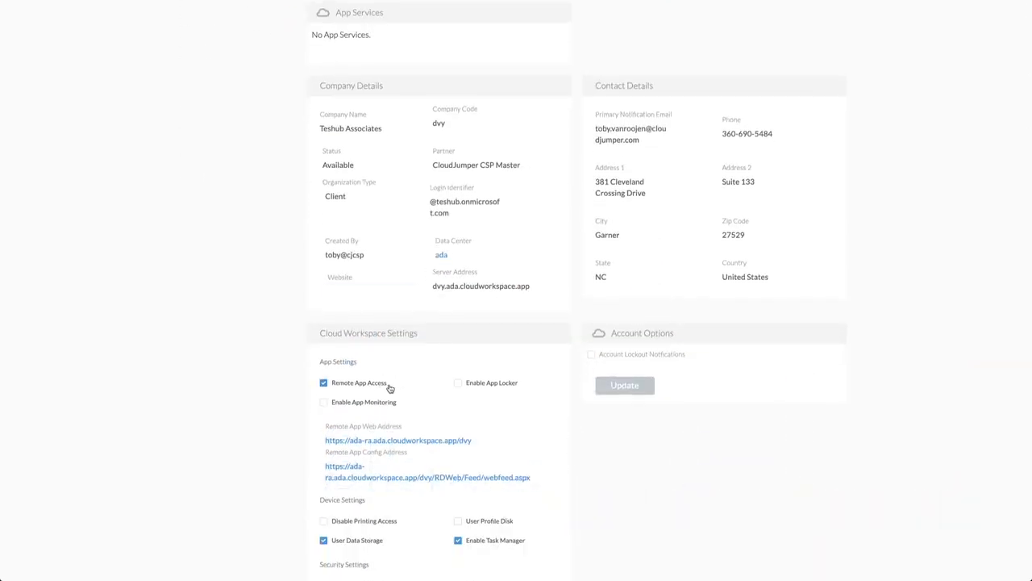
pyautogui.scroll(-4, 505, 392)
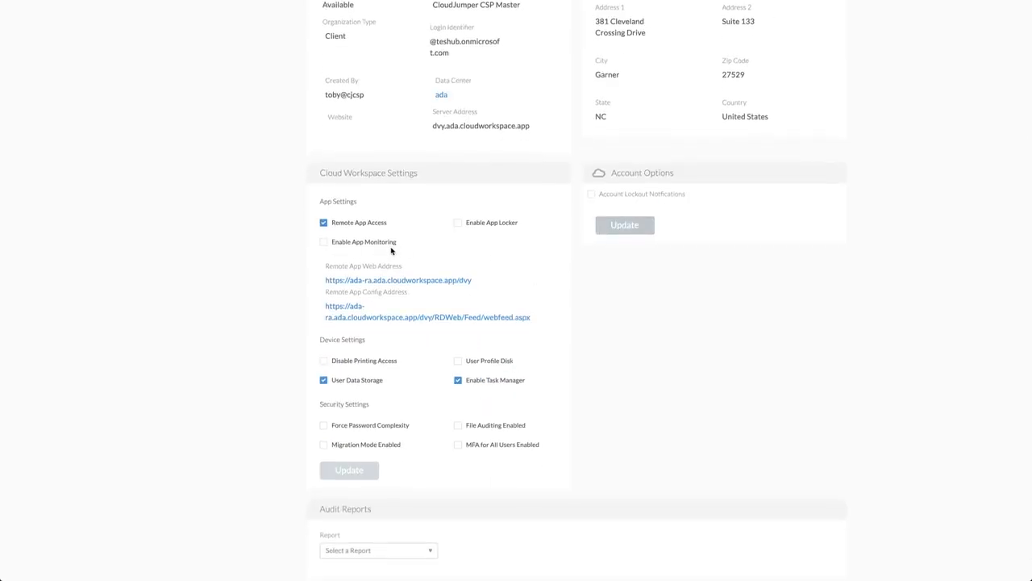
# Review the status and security settings of the user assigned to VDI server DVYTS1, and return to Teshub Associates
pyautogui.scroll(-4, 578, 256)
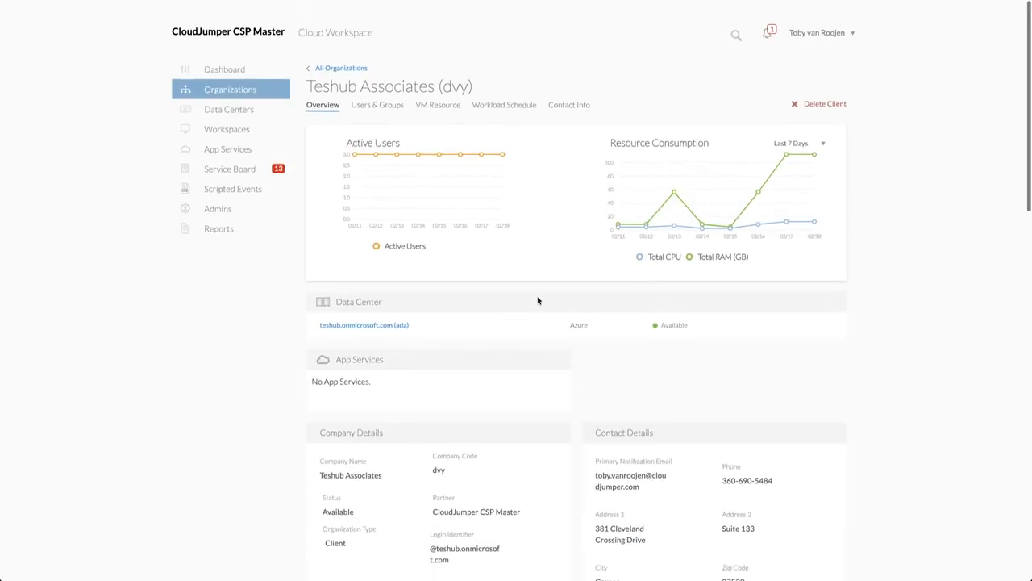
pyautogui.click(383, 94)
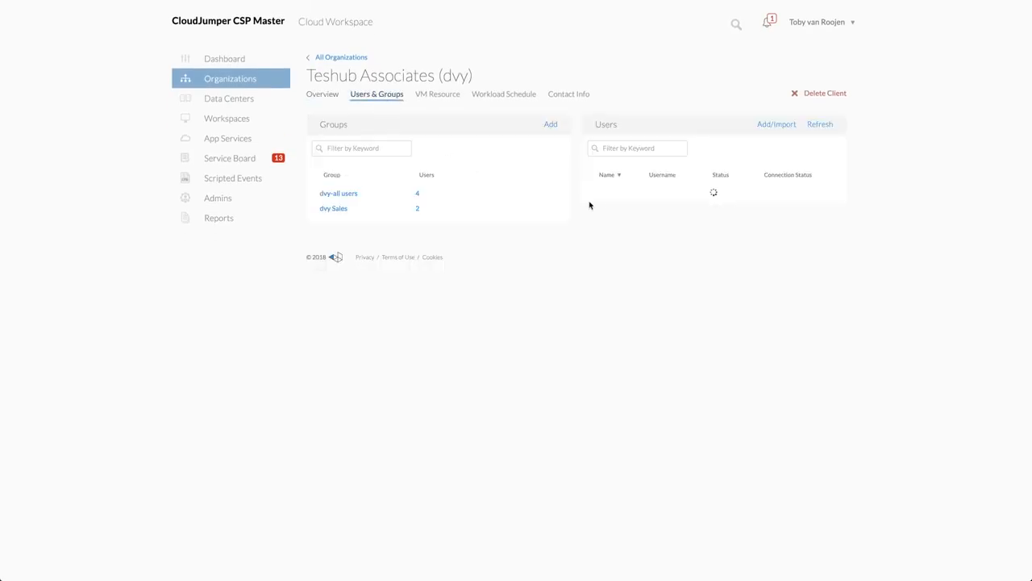
pyautogui.click(618, 349)
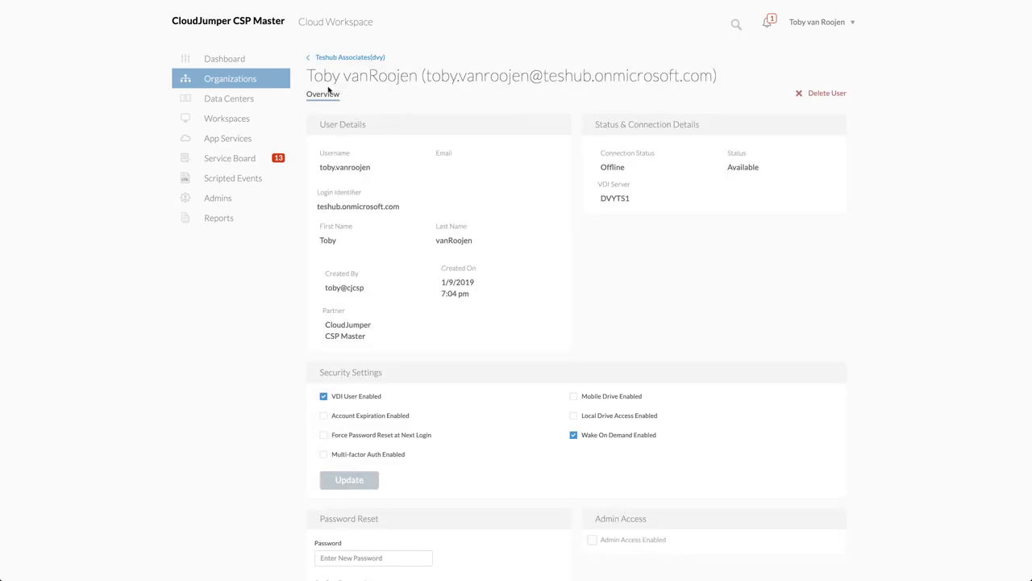
pyautogui.click(348, 60)
# Try Active Users allocation for the SHARED resource pool with 1 GB RAM and .25 CPU per user, capped at 55 GB RAM and 11 CPU
pyautogui.click(425, 96)
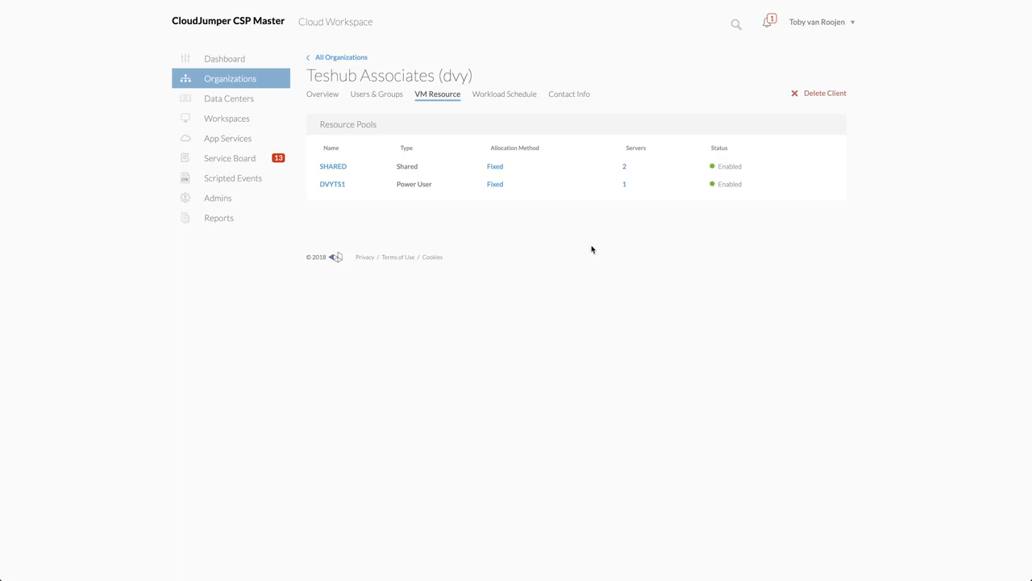
pyautogui.click(834, 168)
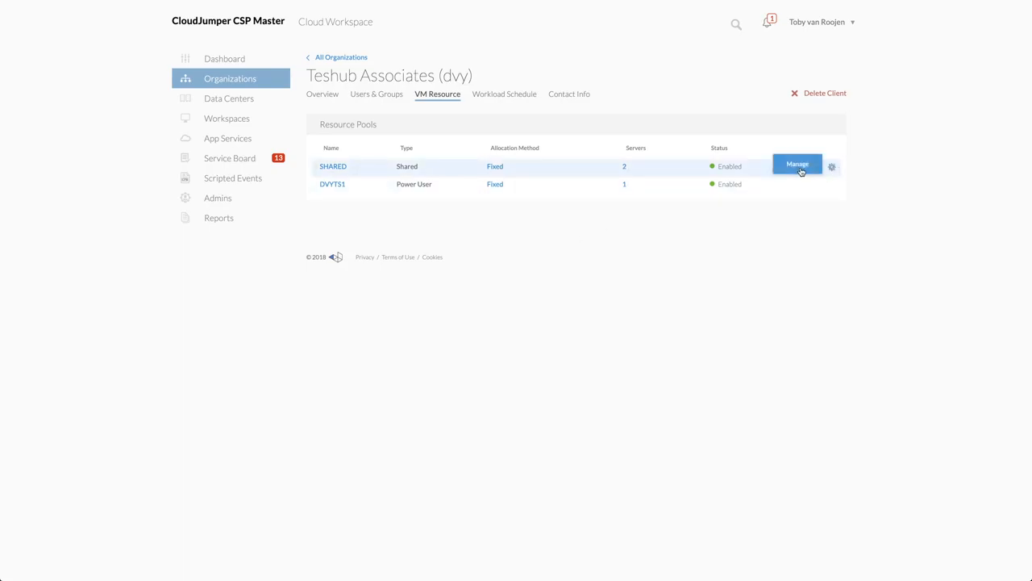
pyautogui.click(799, 167)
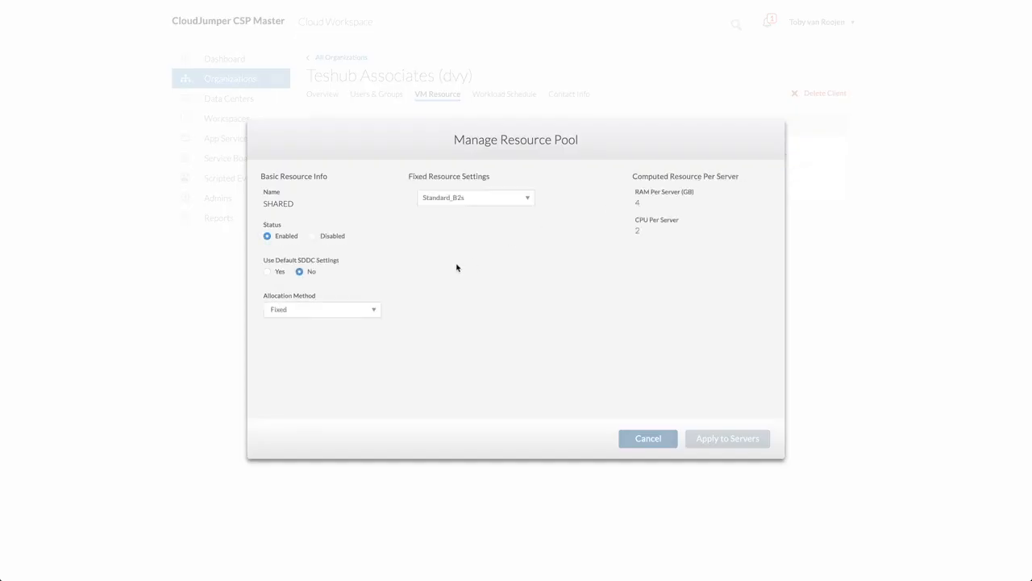
pyautogui.click(352, 312)
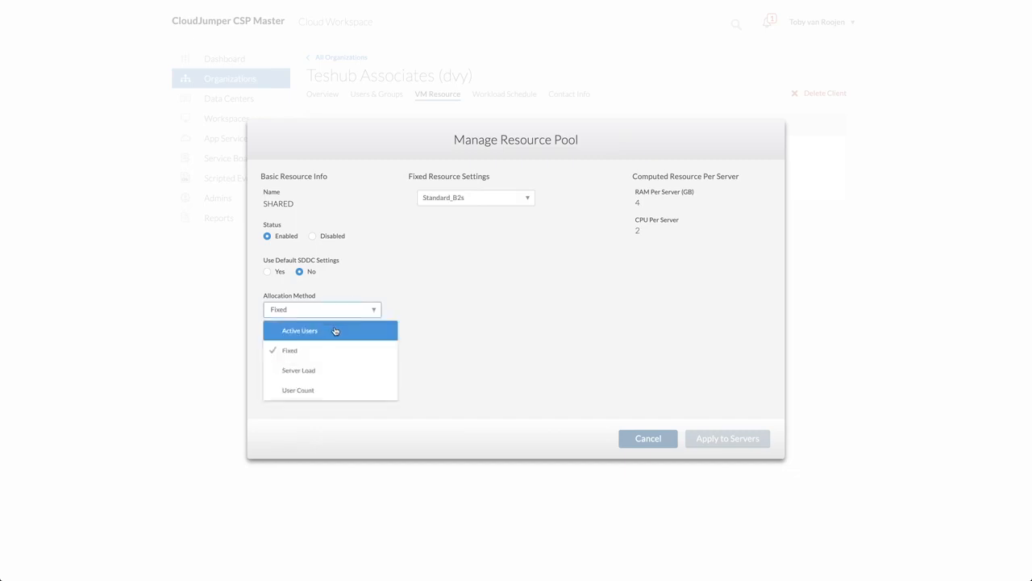
pyautogui.click(336, 332)
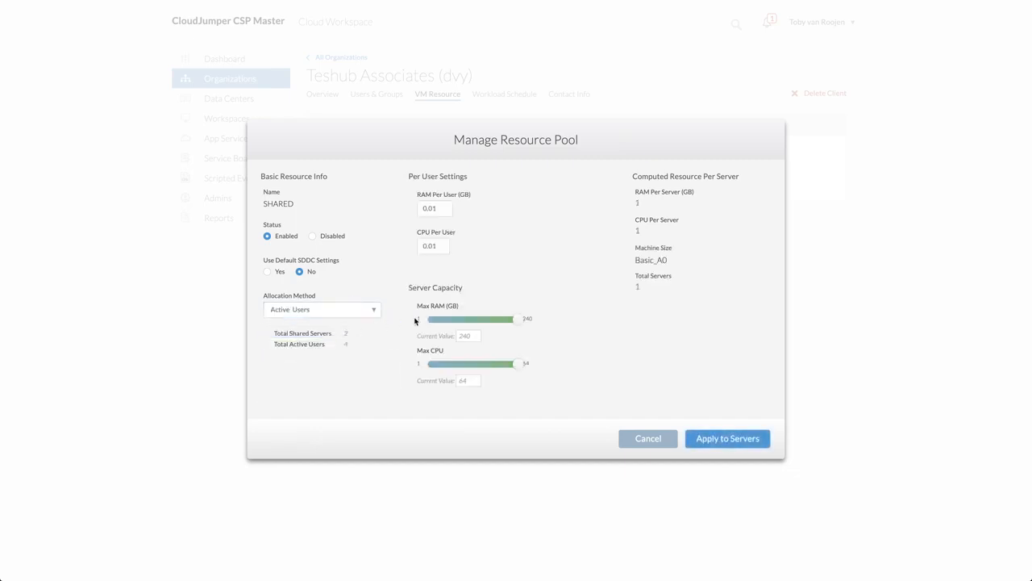
pyautogui.doubleClick(427, 213)
pyautogui.write('1')
pyautogui.doubleClick(428, 249)
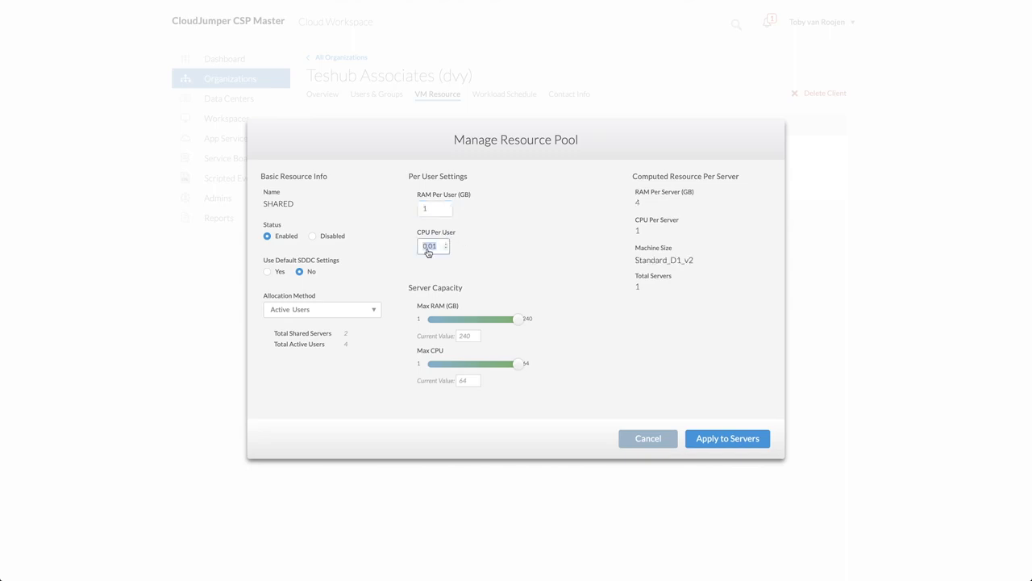
pyautogui.write('.25')
pyautogui.moveTo(516, 321); pyautogui.dragTo(448, 323)
pyautogui.moveTo(517, 364); pyautogui.dragTo(441, 365)
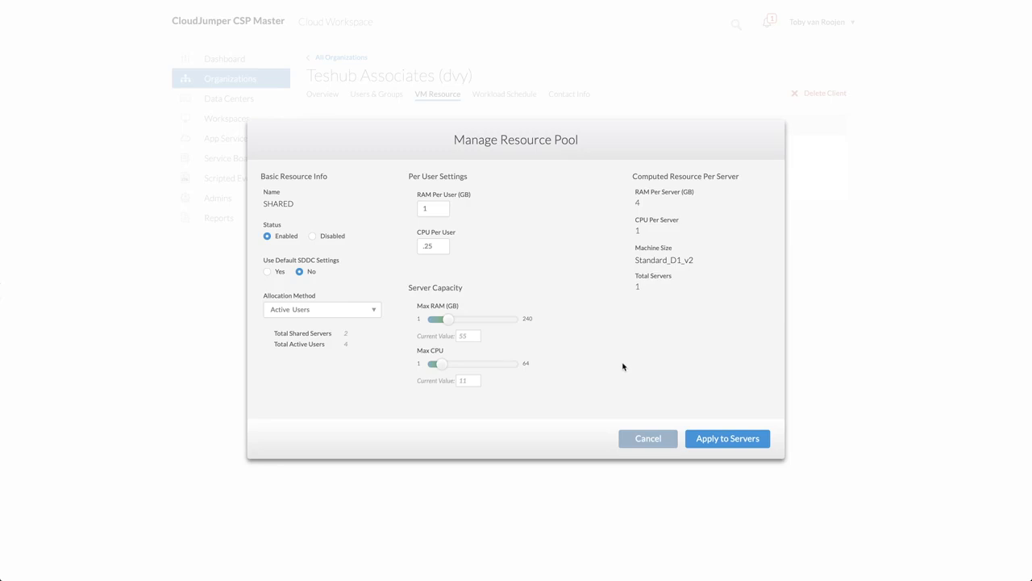
# Try the Fixed allocation method for the SHARED pool and browse the available machine sizes
pyautogui.click(374, 310)
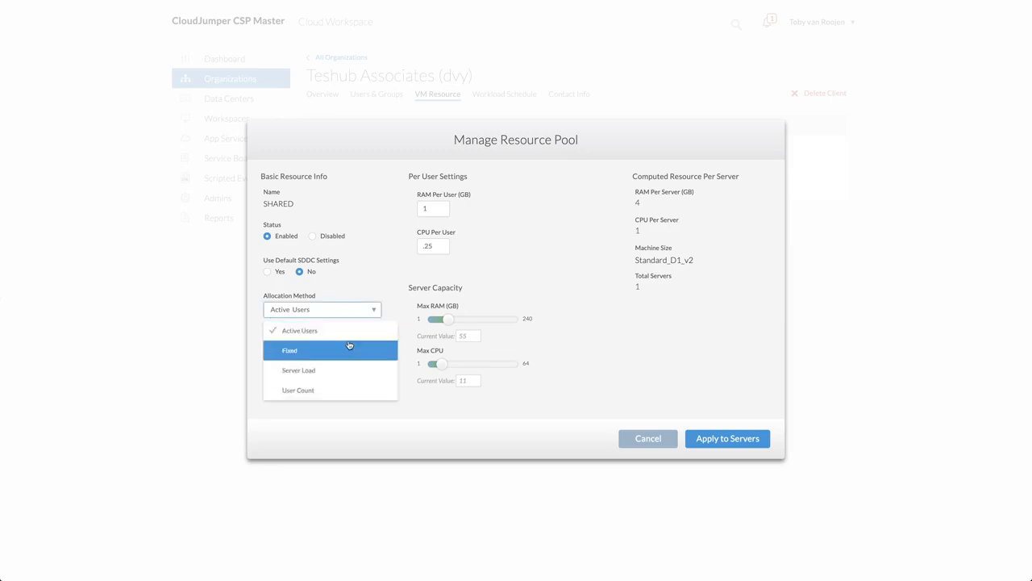
pyautogui.click(345, 350)
pyautogui.click(520, 200)
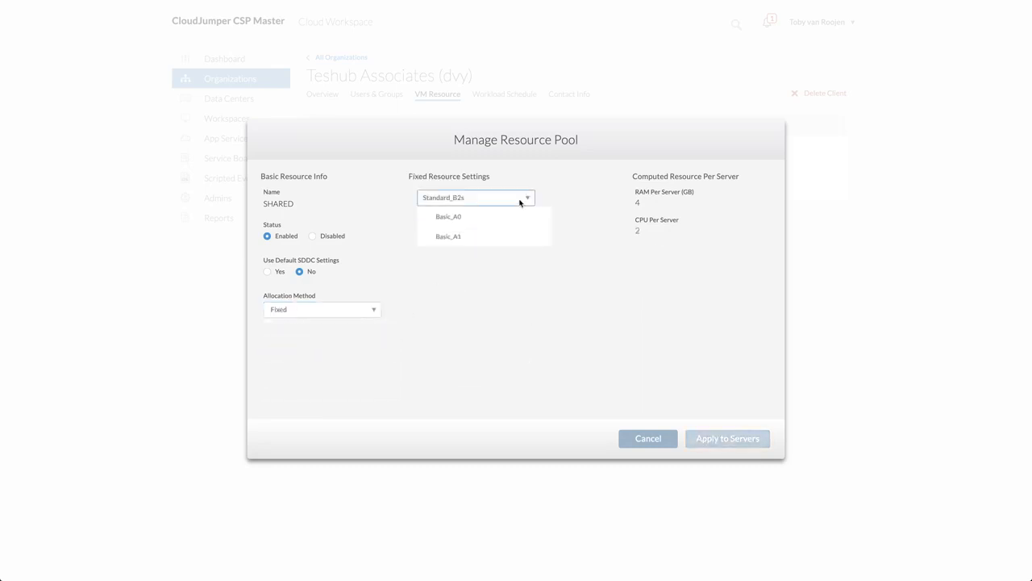
pyautogui.scroll(-10, 502, 297)
pyautogui.scroll(-1, 502, 296)
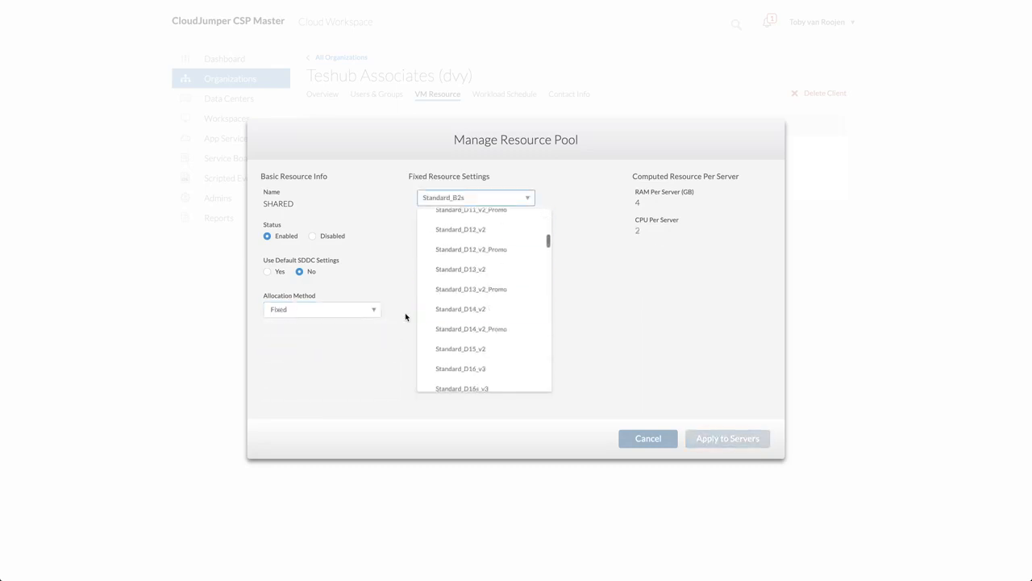
# Try the Server Load allocation method for the SHARED pool and raise its maximum RAM and CPU capacity
pyautogui.click(357, 310)
pyautogui.click(301, 369)
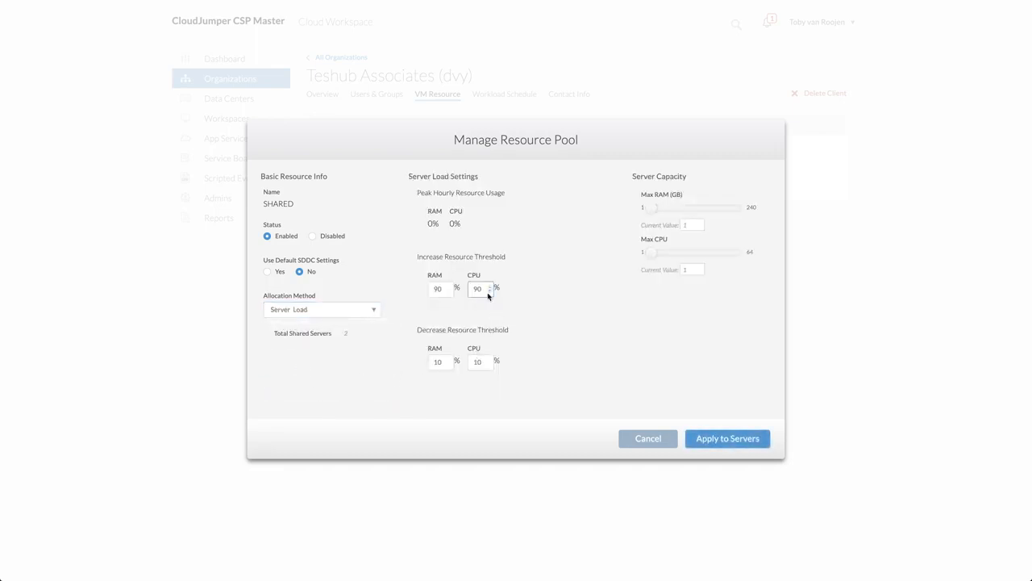
pyautogui.moveTo(652, 207); pyautogui.dragTo(679, 208)
pyautogui.moveTo(652, 253); pyautogui.dragTo(672, 255)
# Try the User Count allocation method for the SHARED pool, and cancel the resource pool changes
pyautogui.click(374, 312)
pyautogui.click(316, 392)
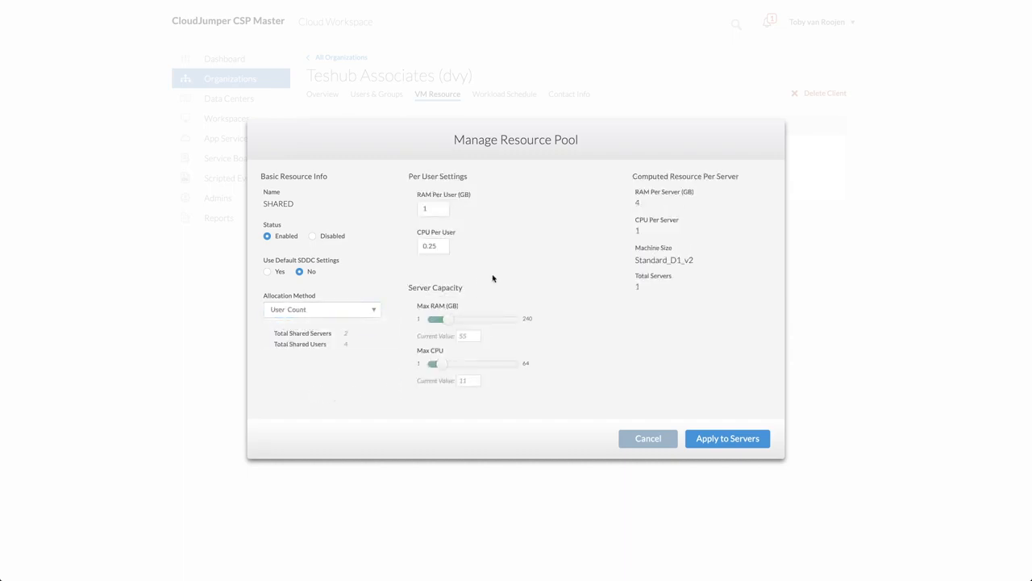
pyautogui.click(371, 311)
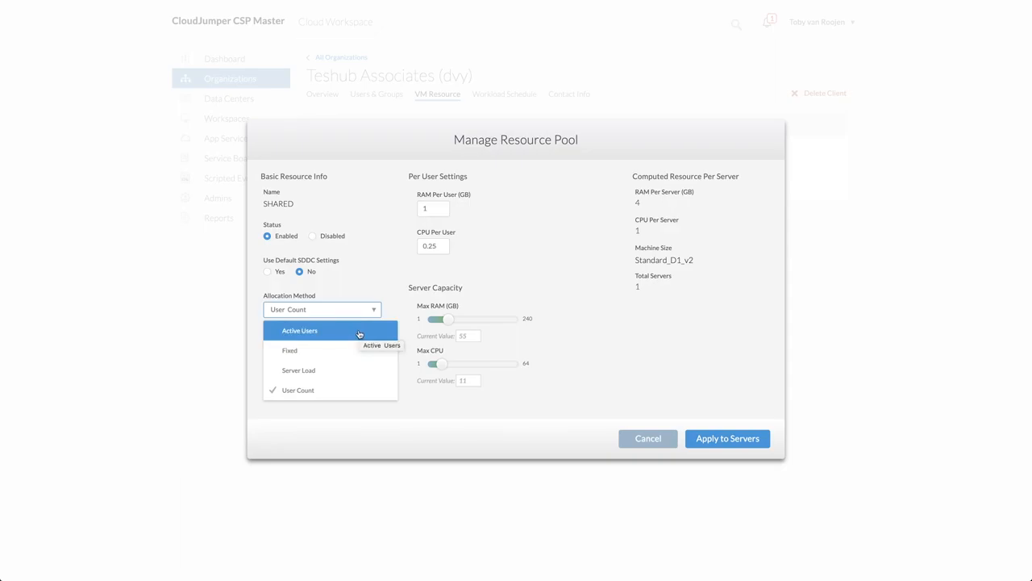
pyautogui.click(647, 439)
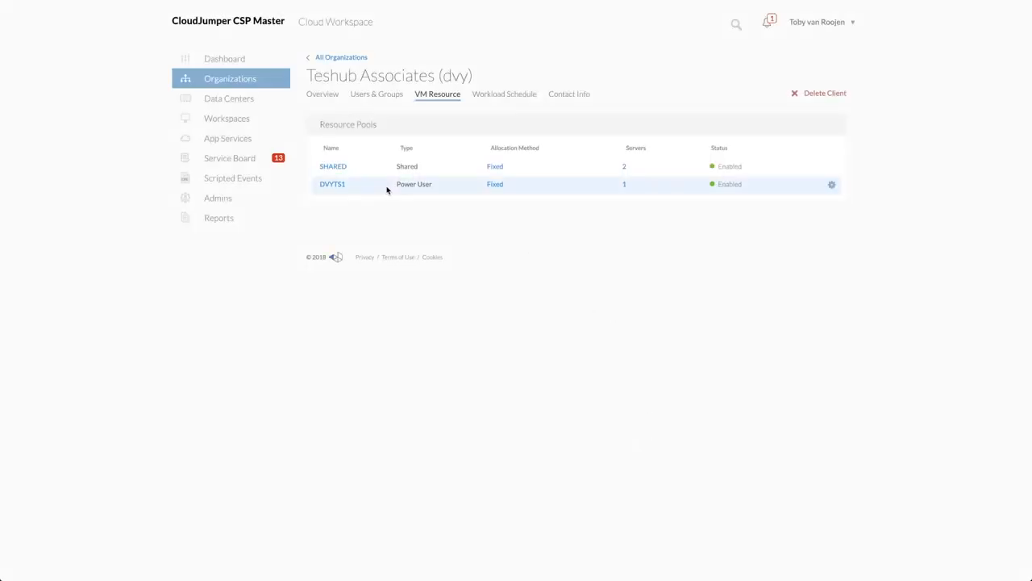
# Enable live scaling in Teshub Associates' workload schedule settings with 7 shared users per server and a maximum of 10
pyautogui.moveTo(811, 189)
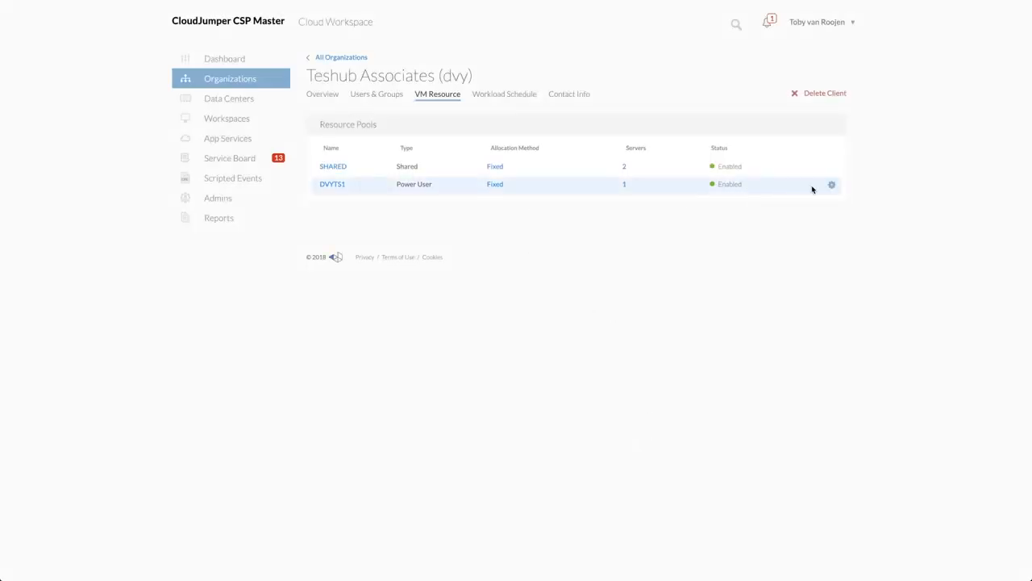
pyautogui.click(523, 96)
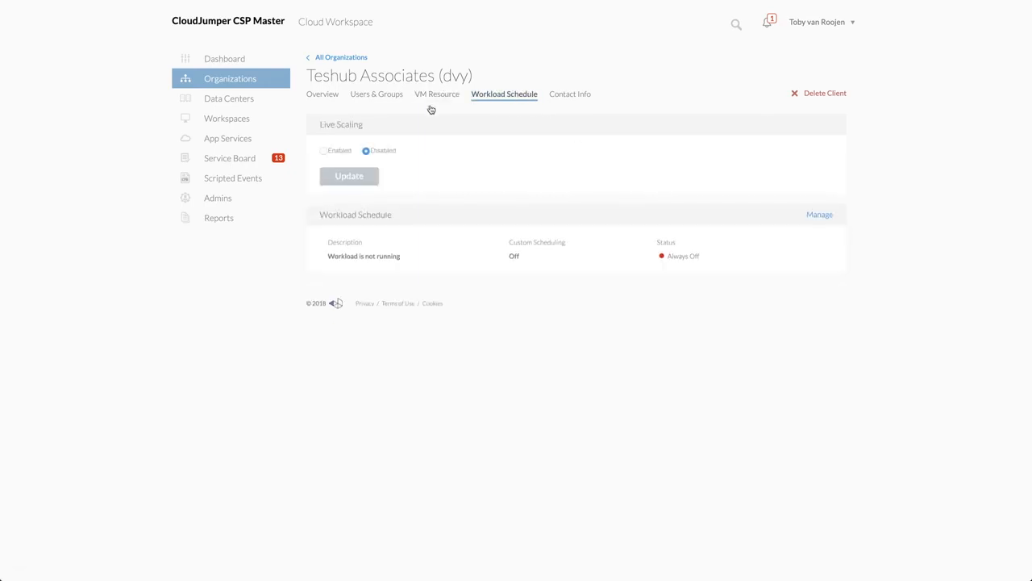
pyautogui.click(329, 151)
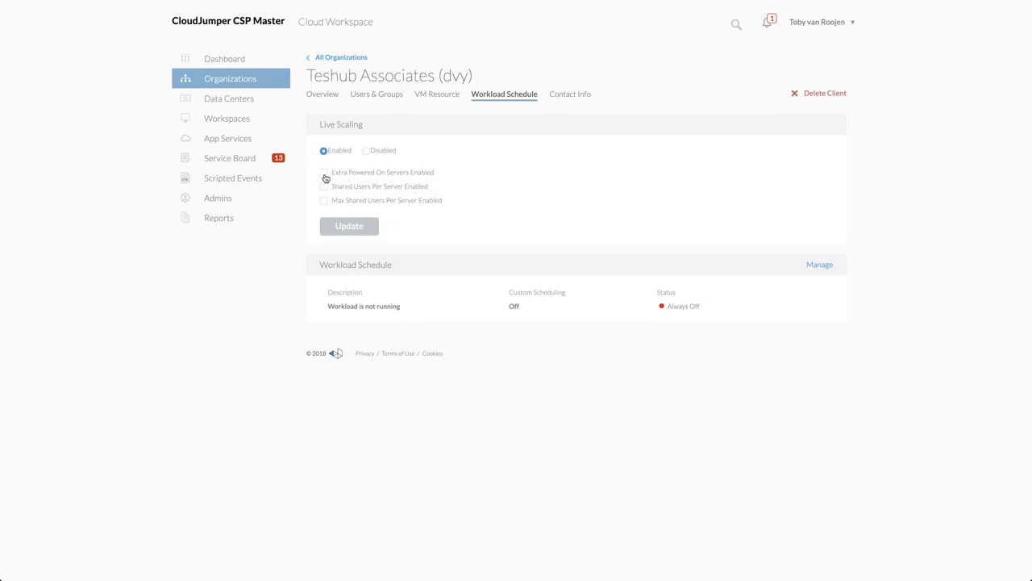
pyautogui.click(323, 187)
pyautogui.moveTo(353, 213); pyautogui.dragTo(319, 218)
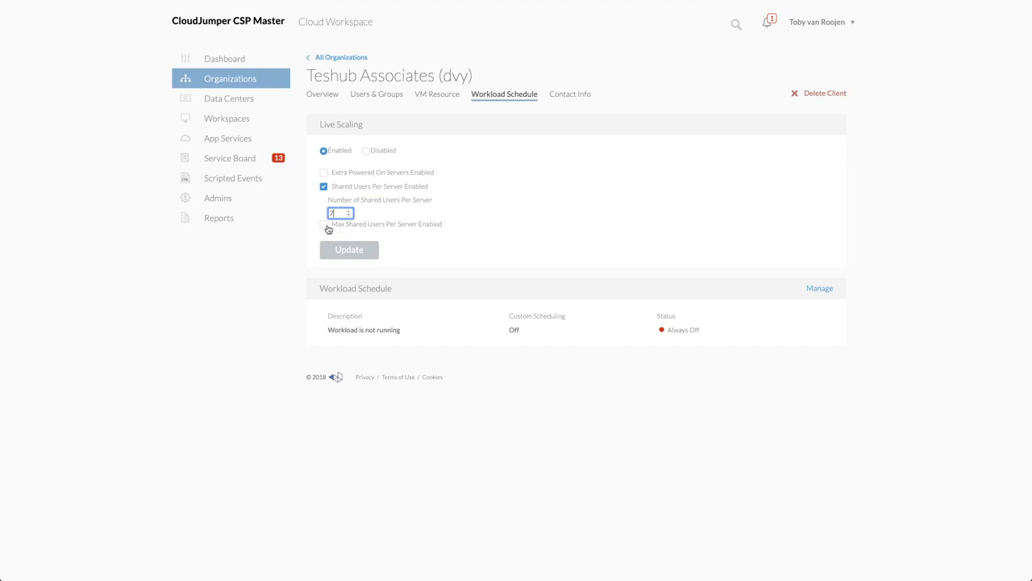
pyautogui.click(325, 226)
pyautogui.moveTo(336, 250); pyautogui.dragTo(324, 256)
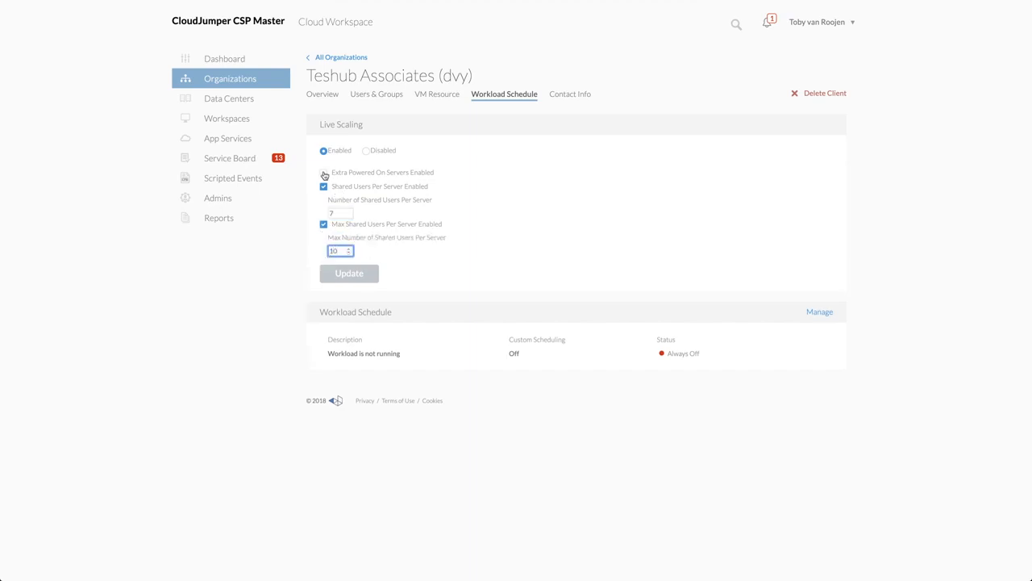
pyautogui.click(254, 266)
# Set the workload schedule to Scheduled with variable time intervals and days, and add Sunday from 8:00 AM to 5:00 PM
pyautogui.click(819, 313)
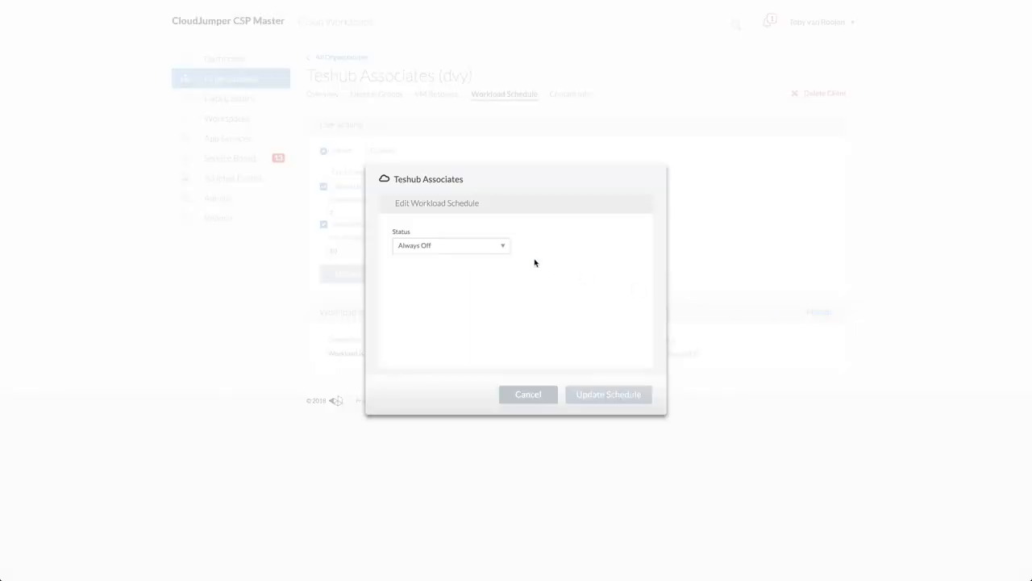
pyautogui.click(498, 246)
pyautogui.click(445, 306)
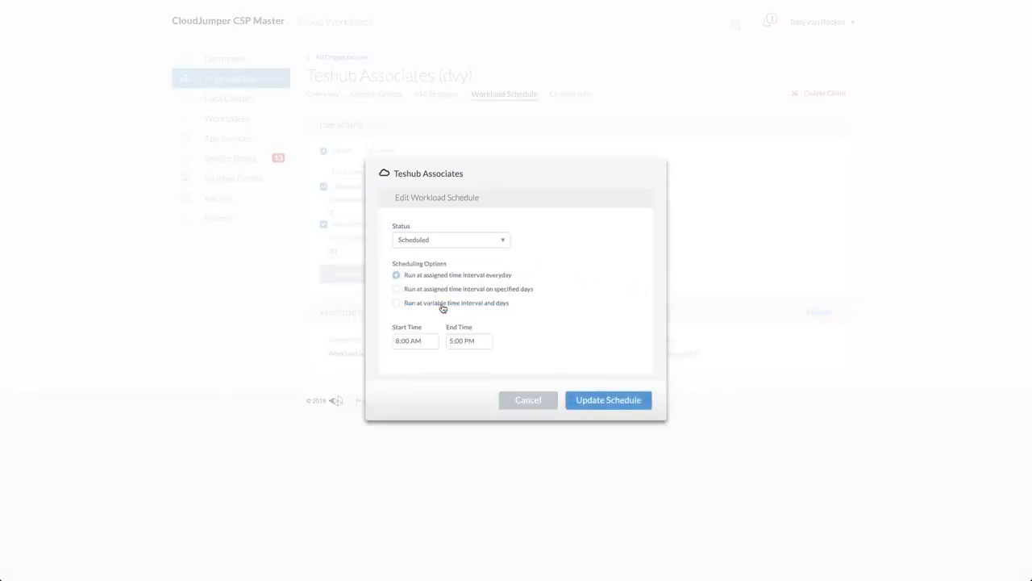
pyautogui.click(396, 289)
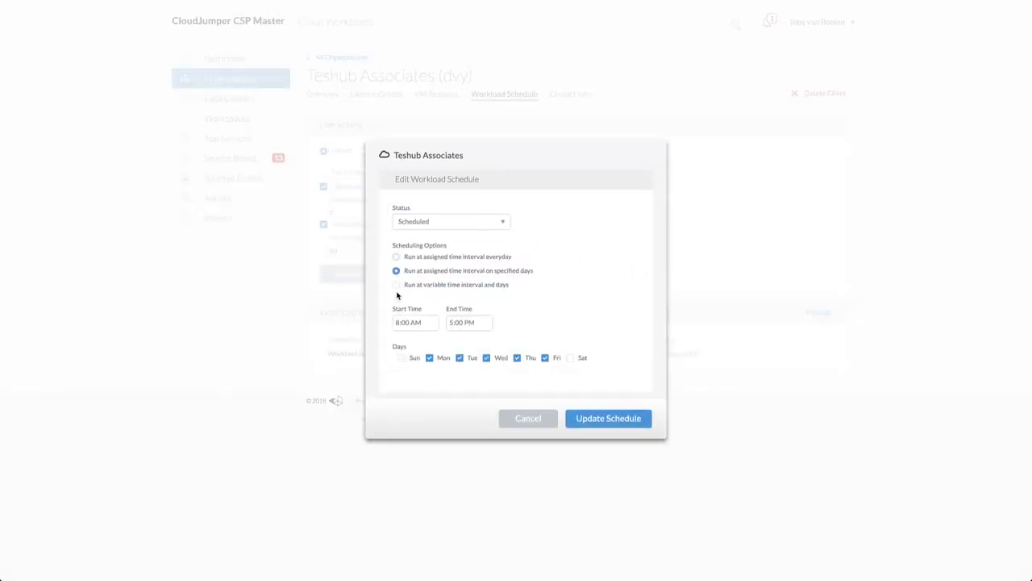
pyautogui.click(396, 287)
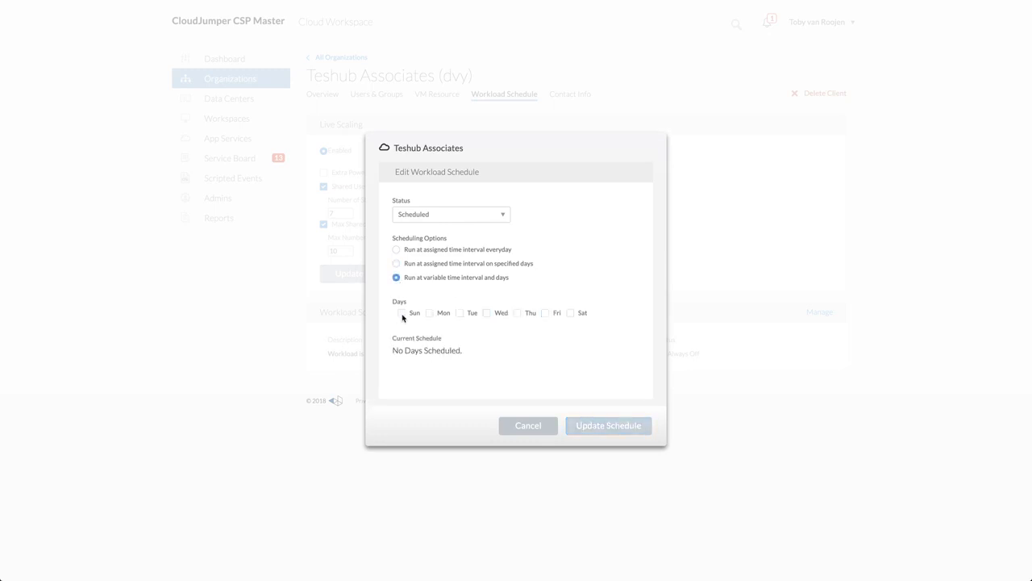
pyautogui.click(402, 314)
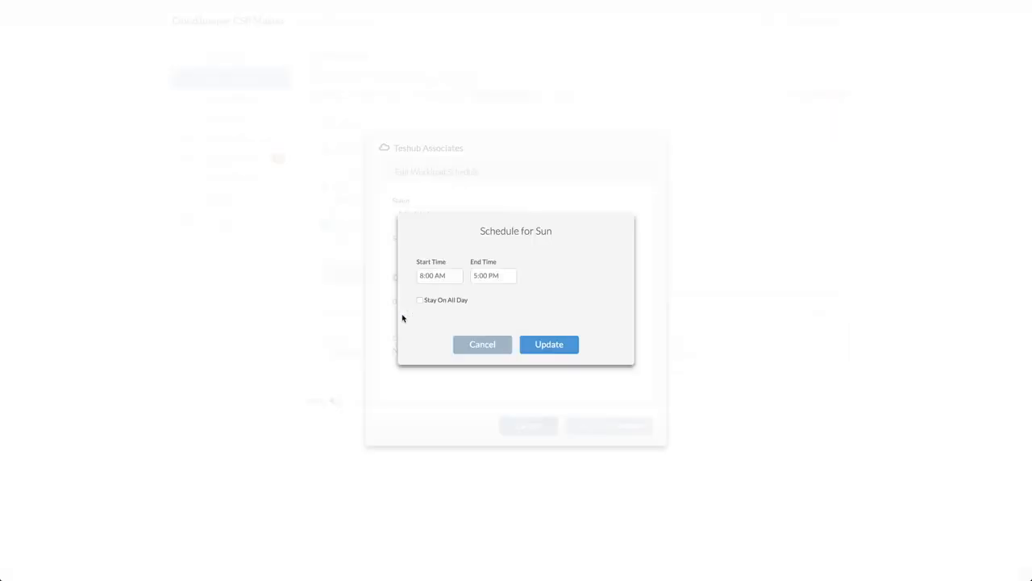
pyautogui.click(537, 343)
# Add Tuesday from 9:00 AM to 5:00 PM and also Thursday to the workload schedule, and save it
pyautogui.click(460, 324)
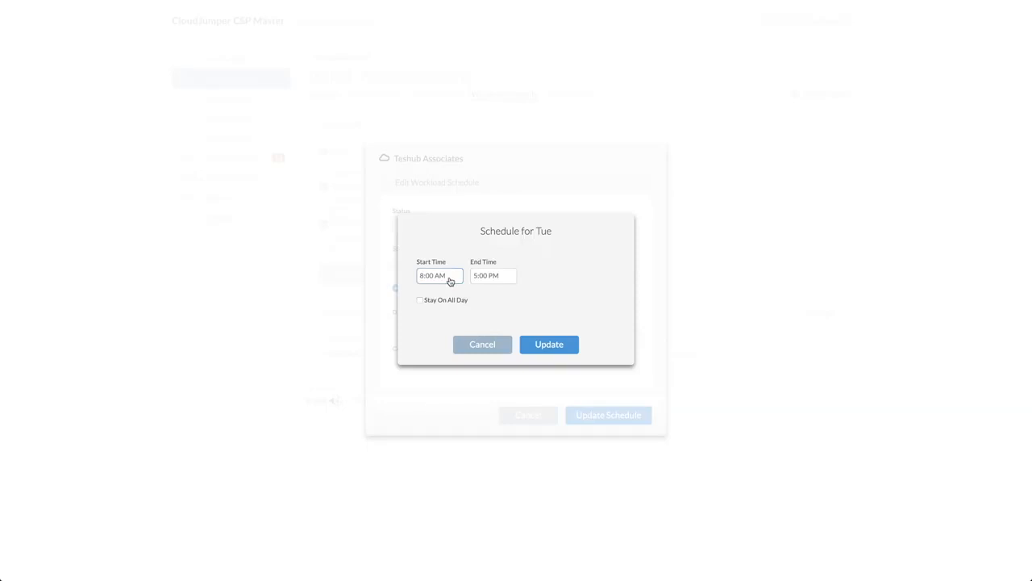
pyautogui.click(450, 278)
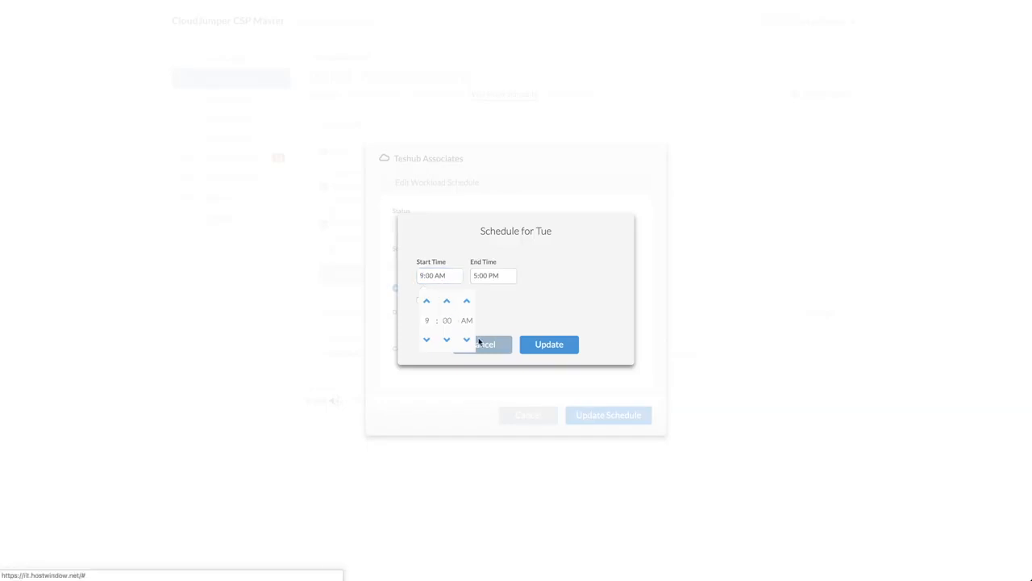
pyautogui.click(546, 345)
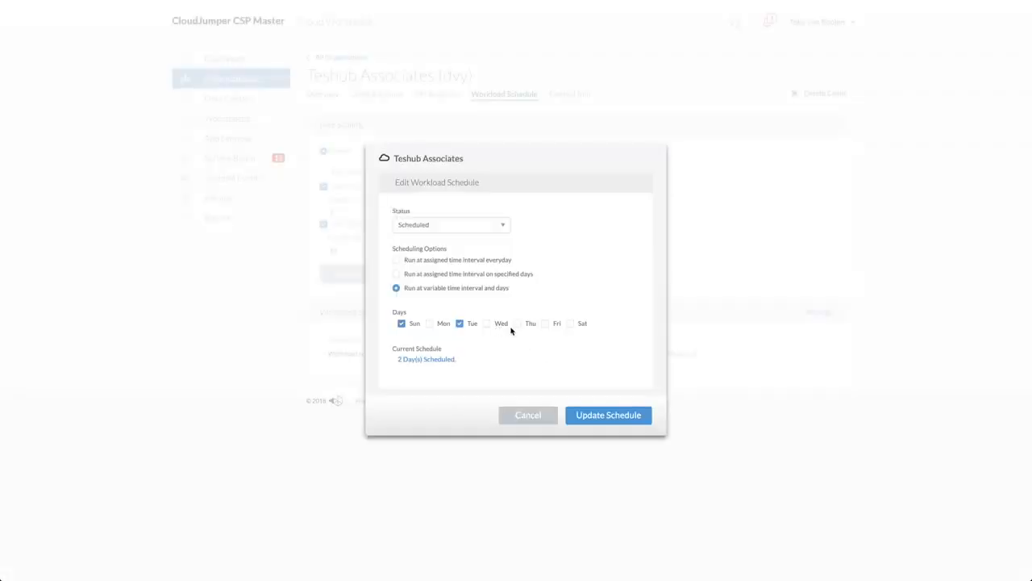
pyautogui.click(518, 325)
pyautogui.click(553, 349)
pyautogui.click(600, 411)
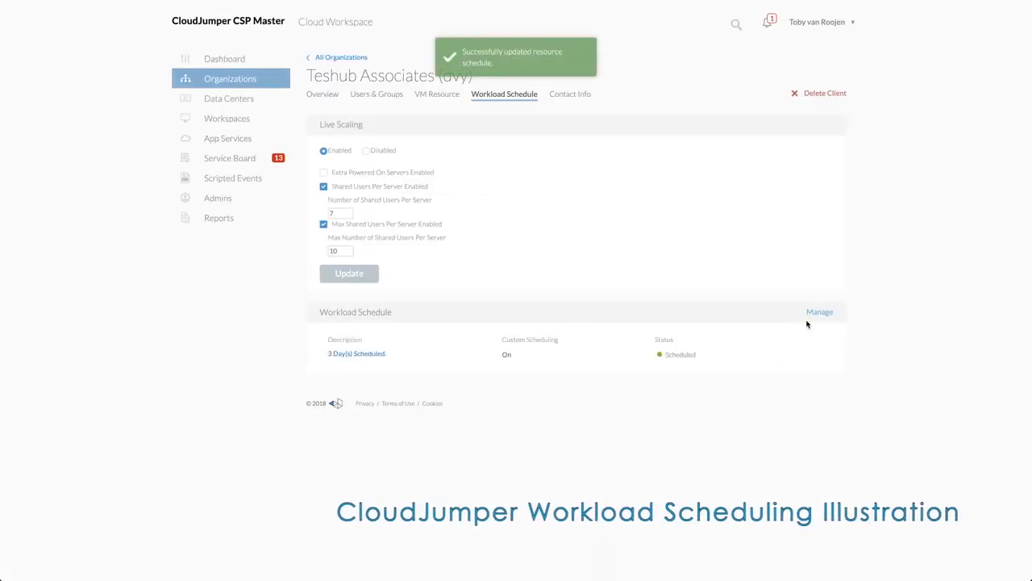
# Try the Always On status for the workload schedule, cancel it, and reopen the schedule for review
pyautogui.click(815, 314)
pyautogui.click(469, 228)
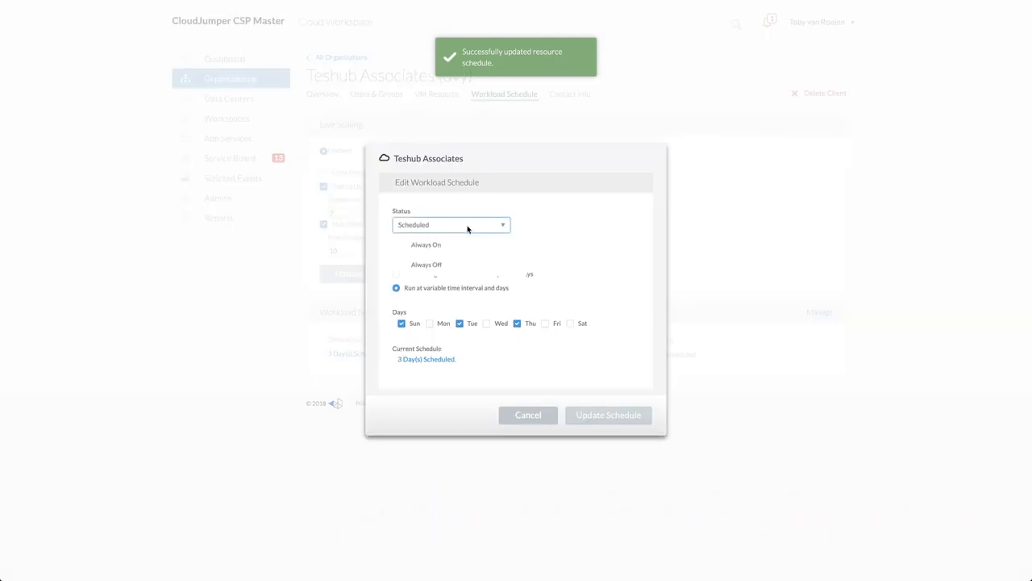
pyautogui.click(435, 250)
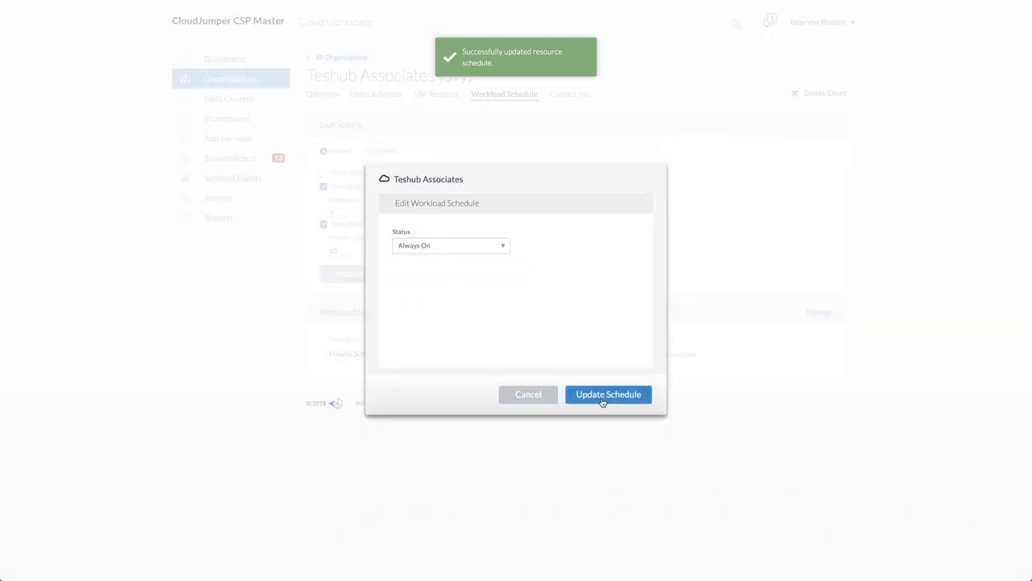
pyautogui.click(529, 395)
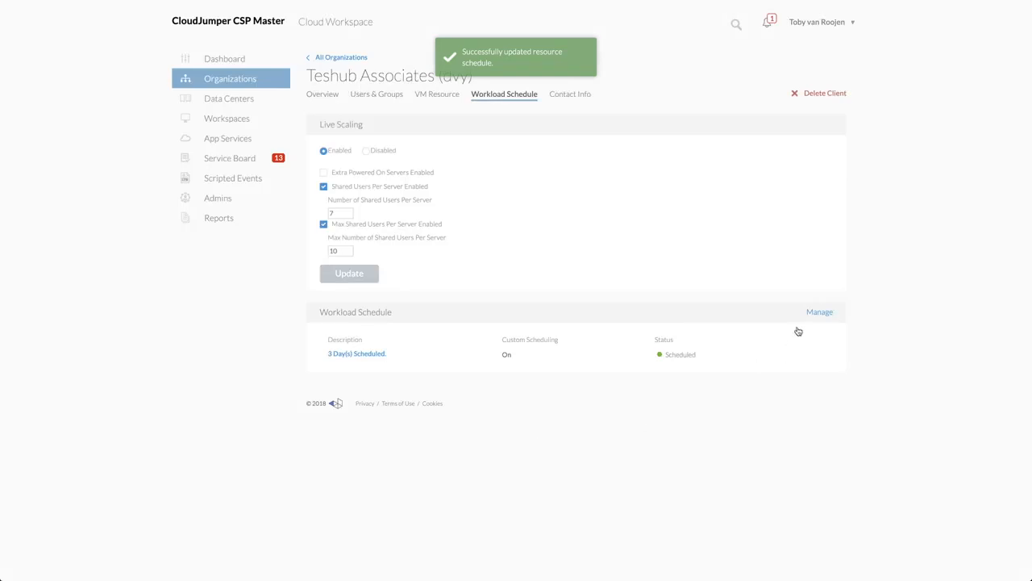
pyautogui.click(819, 313)
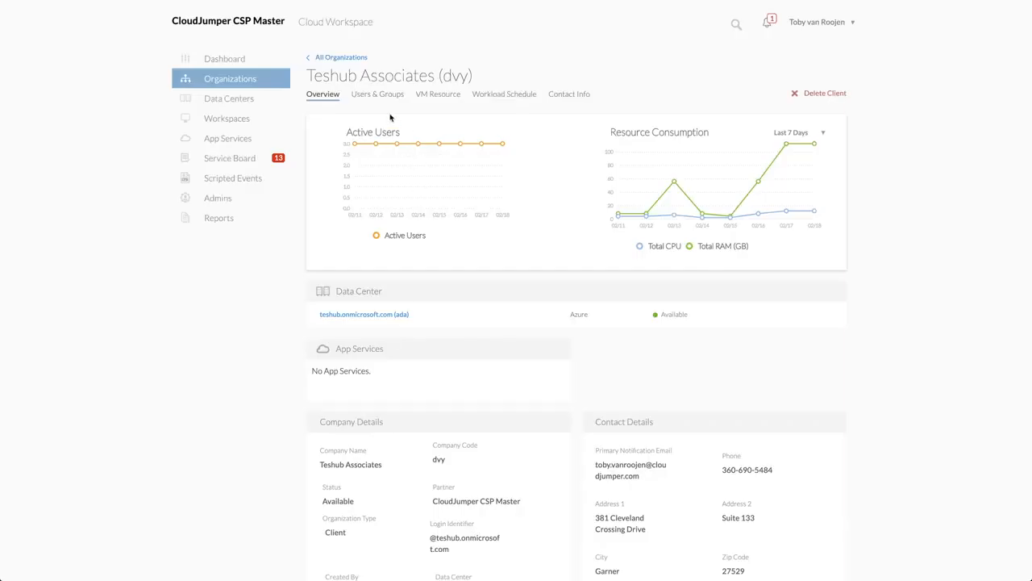
# Examine the Wake On Demand option in the security settings of the available user assigned to VDI server DVYTS1
pyautogui.click(379, 97)
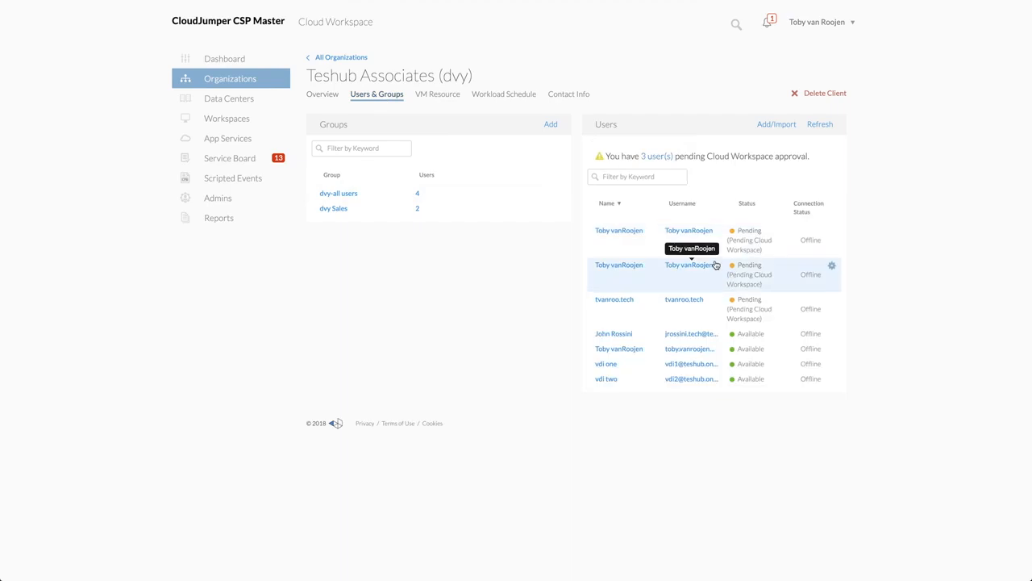
pyautogui.click(618, 350)
pyautogui.scroll(-2, 576, 400)
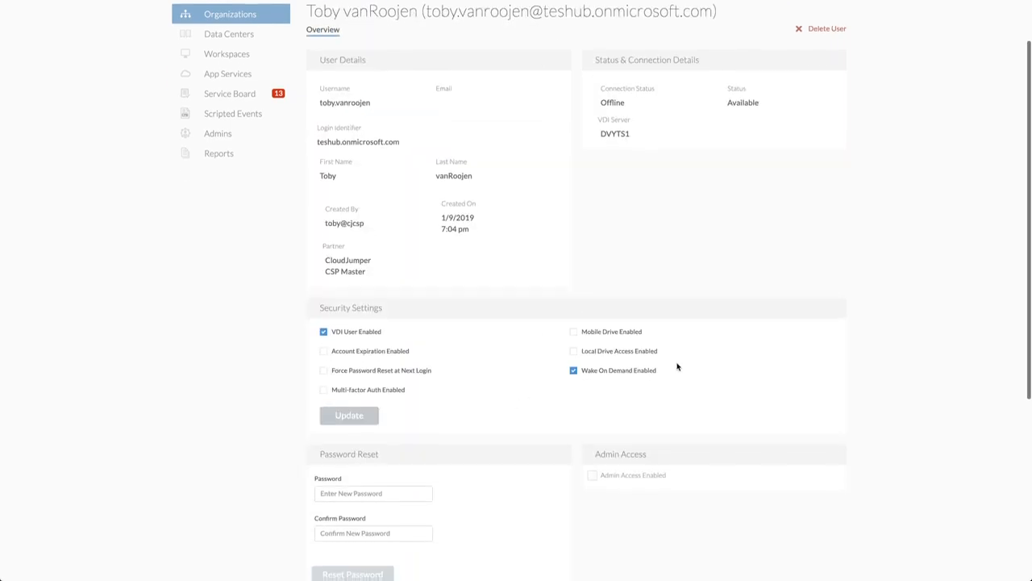
pyautogui.moveTo(664, 373); pyautogui.dragTo(567, 373)
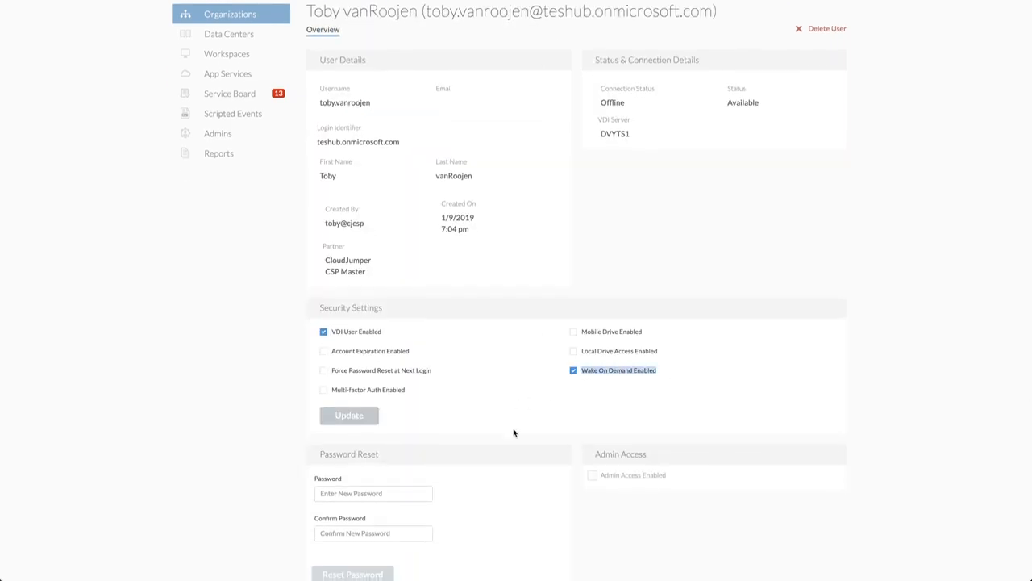